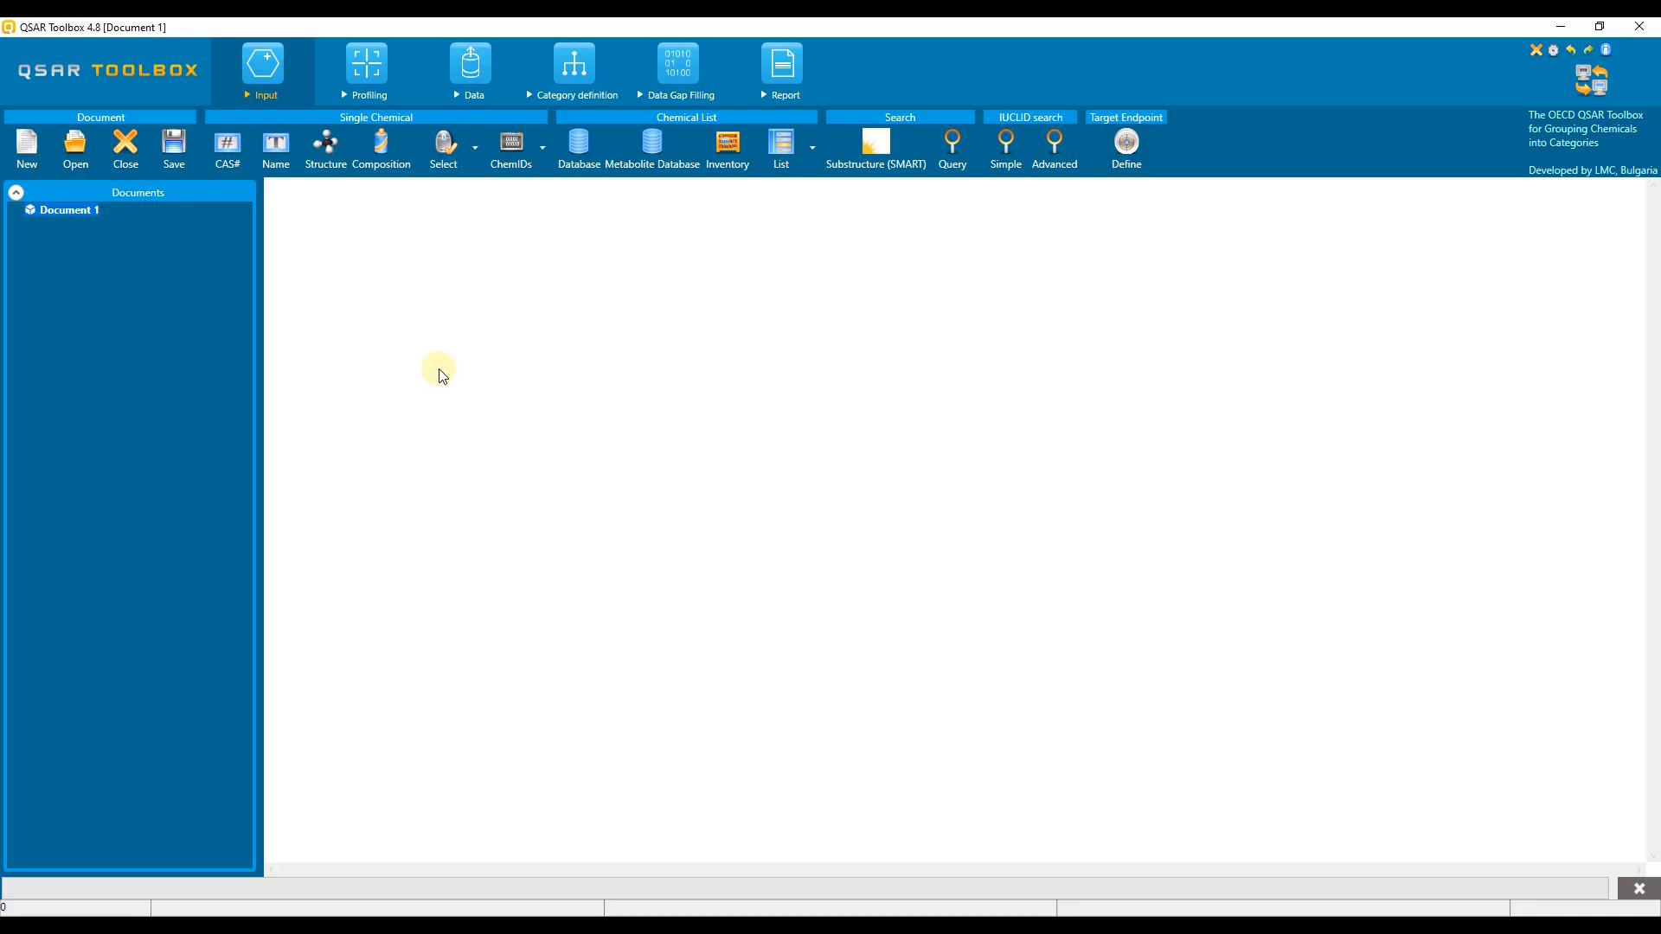
Step: Search for the chemical with CAS number 1615-80-1 and add it to the document as the target
{"action": "left_click", "coordinate": [232, 154]}
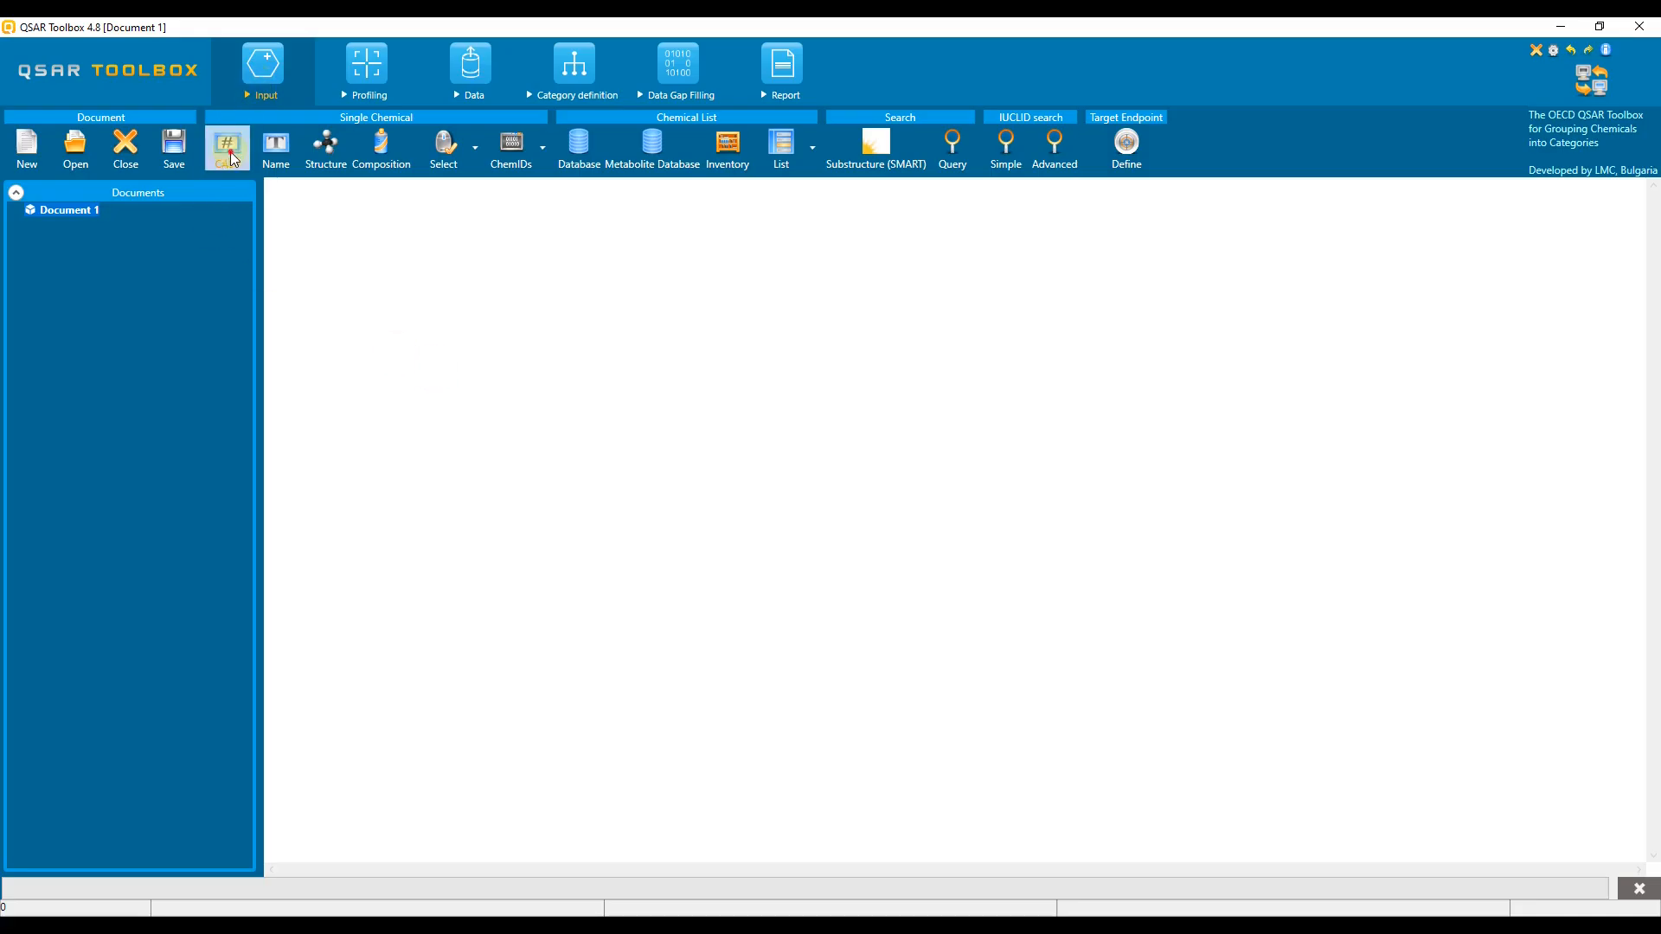
{"action": "left_click", "coordinate": [606, 213]}
{"action": "right_click", "coordinate": [606, 213]}
{"action": "left_click", "coordinate": [647, 264]}
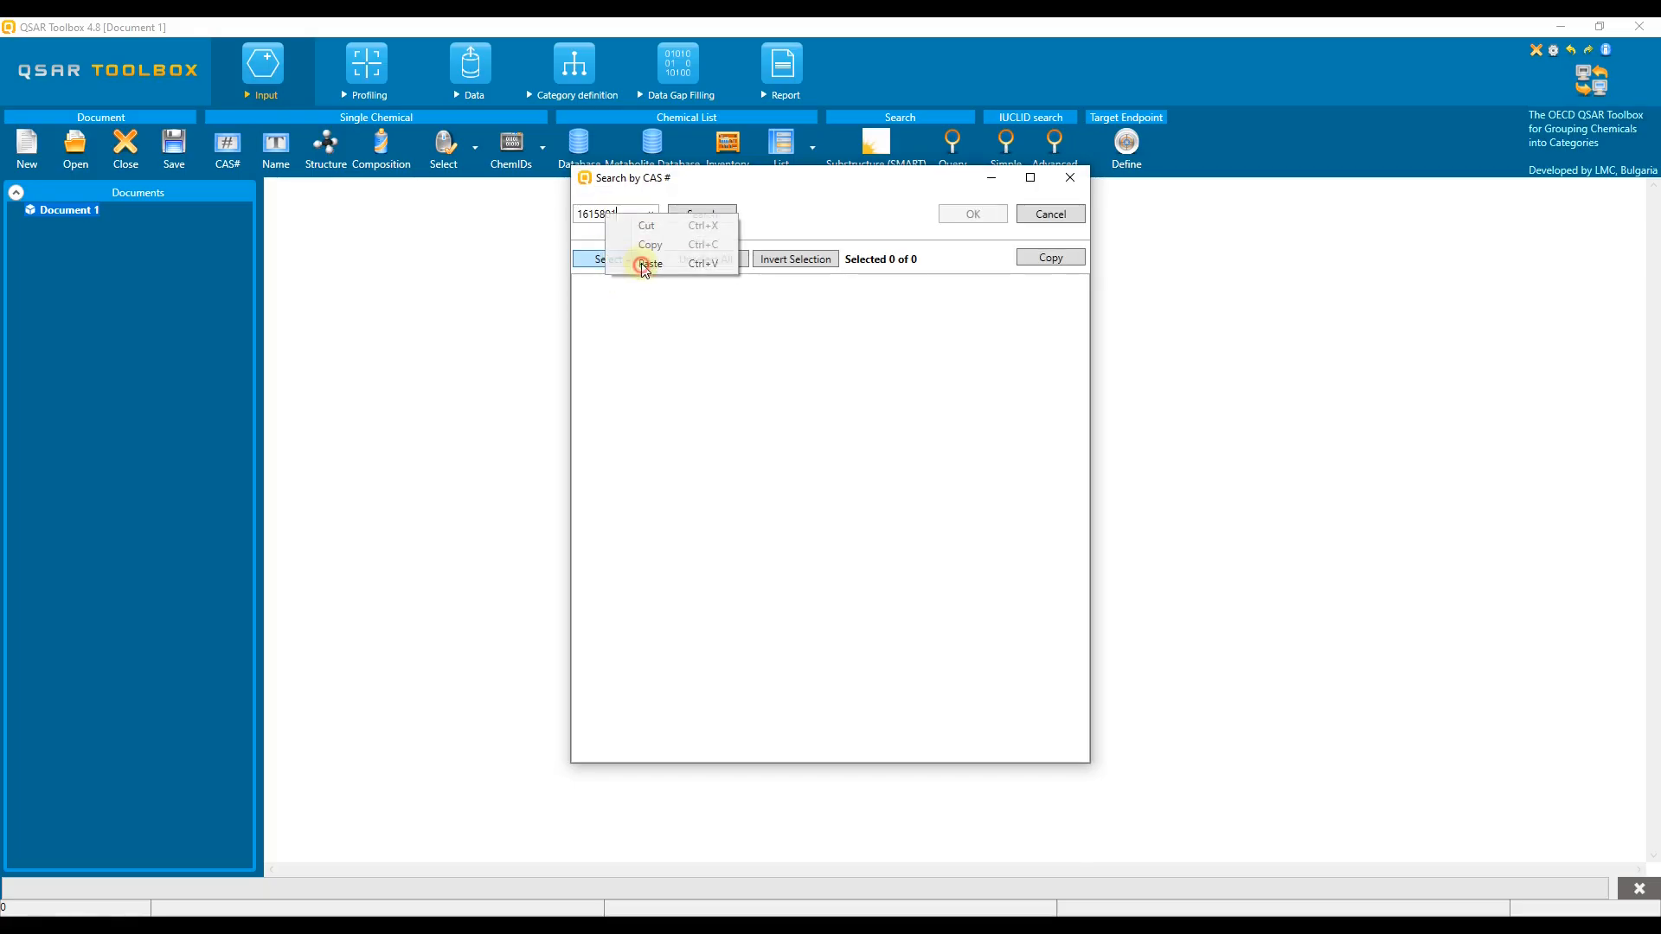
{"action": "left_click", "coordinate": [697, 213]}
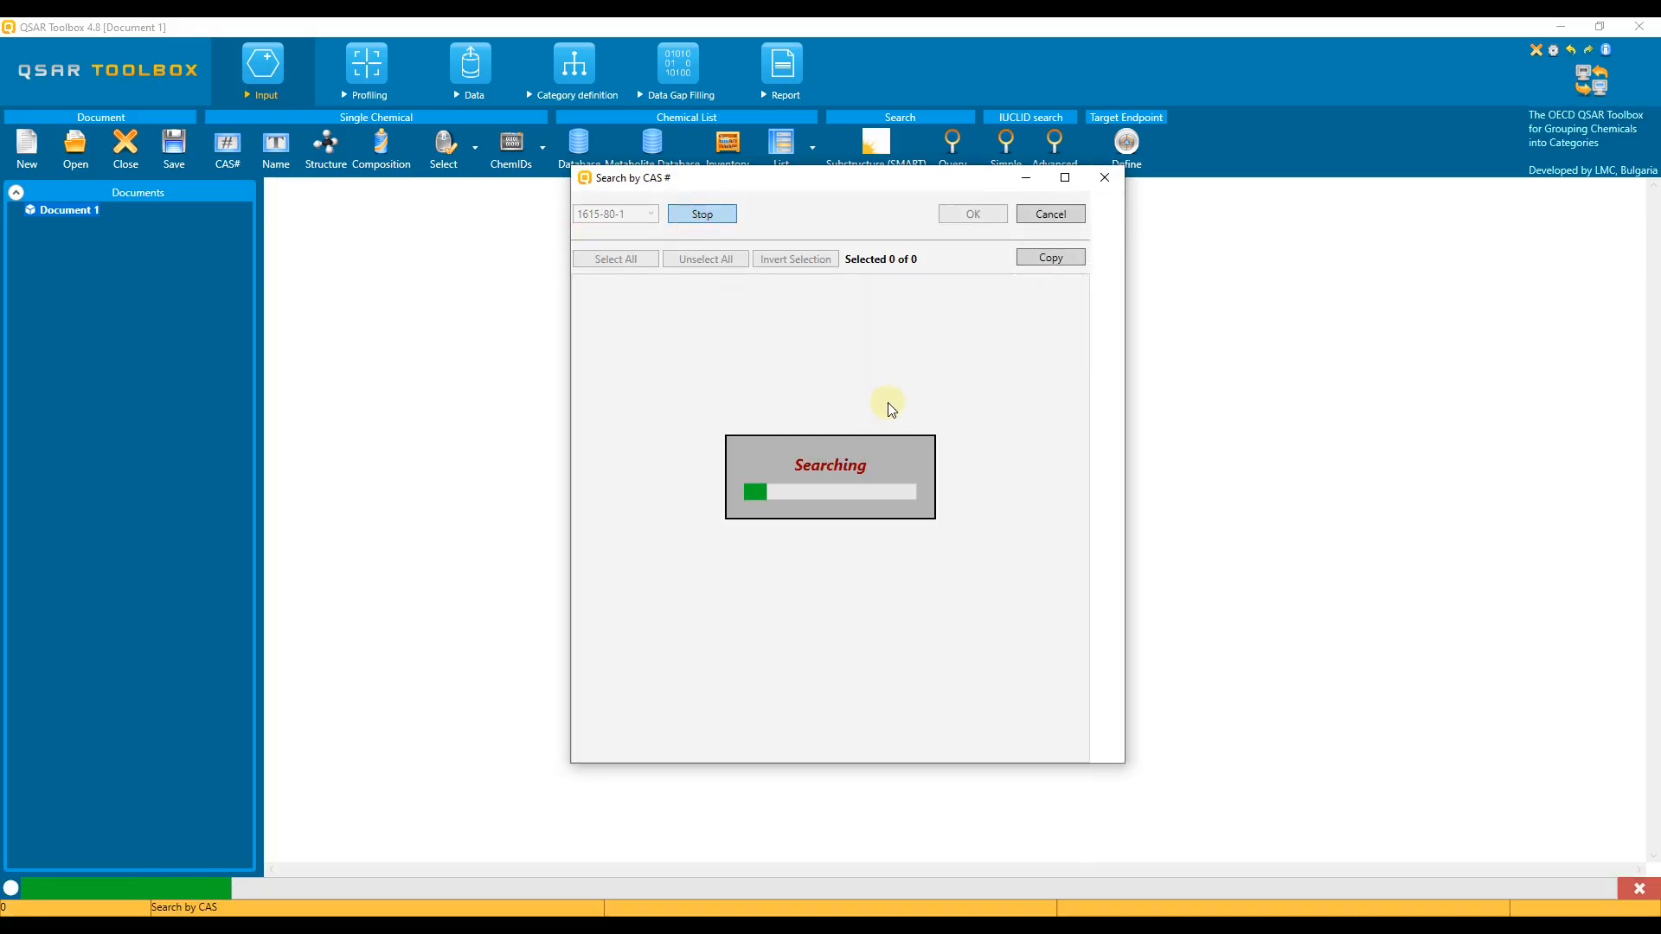
{"action": "left_click", "coordinate": [1001, 218]}
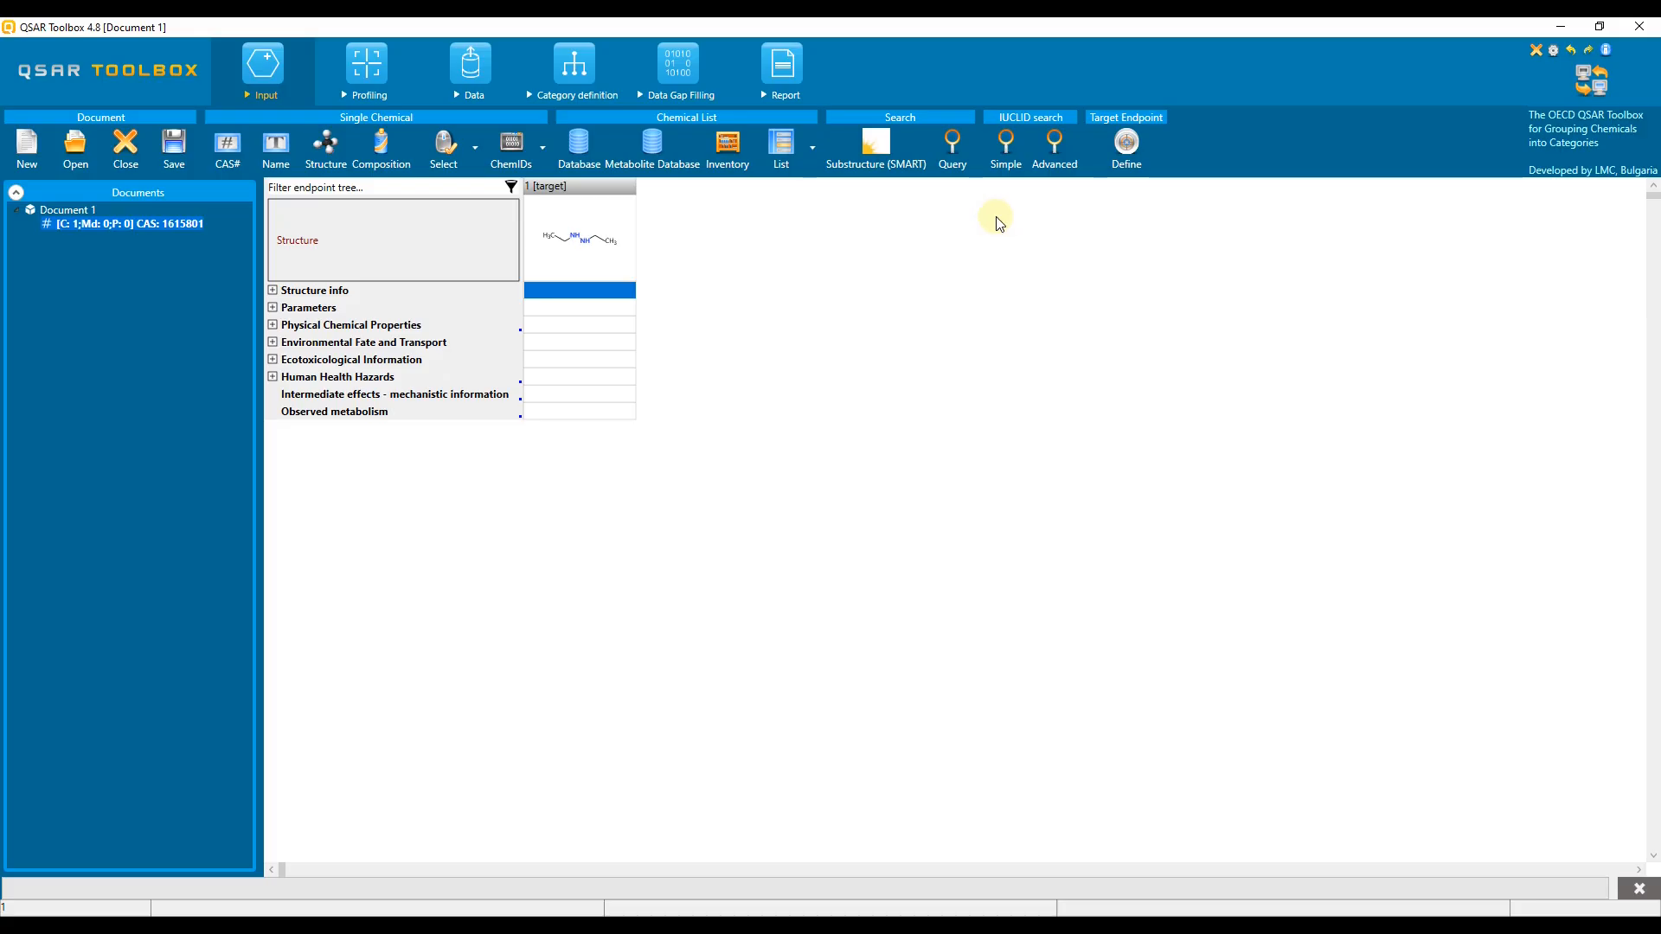
Step: Profile the target with Toxic hazard classification by Cramer and enlarge the result row to inspect its decision path
{"action": "left_click", "coordinate": [368, 73]}
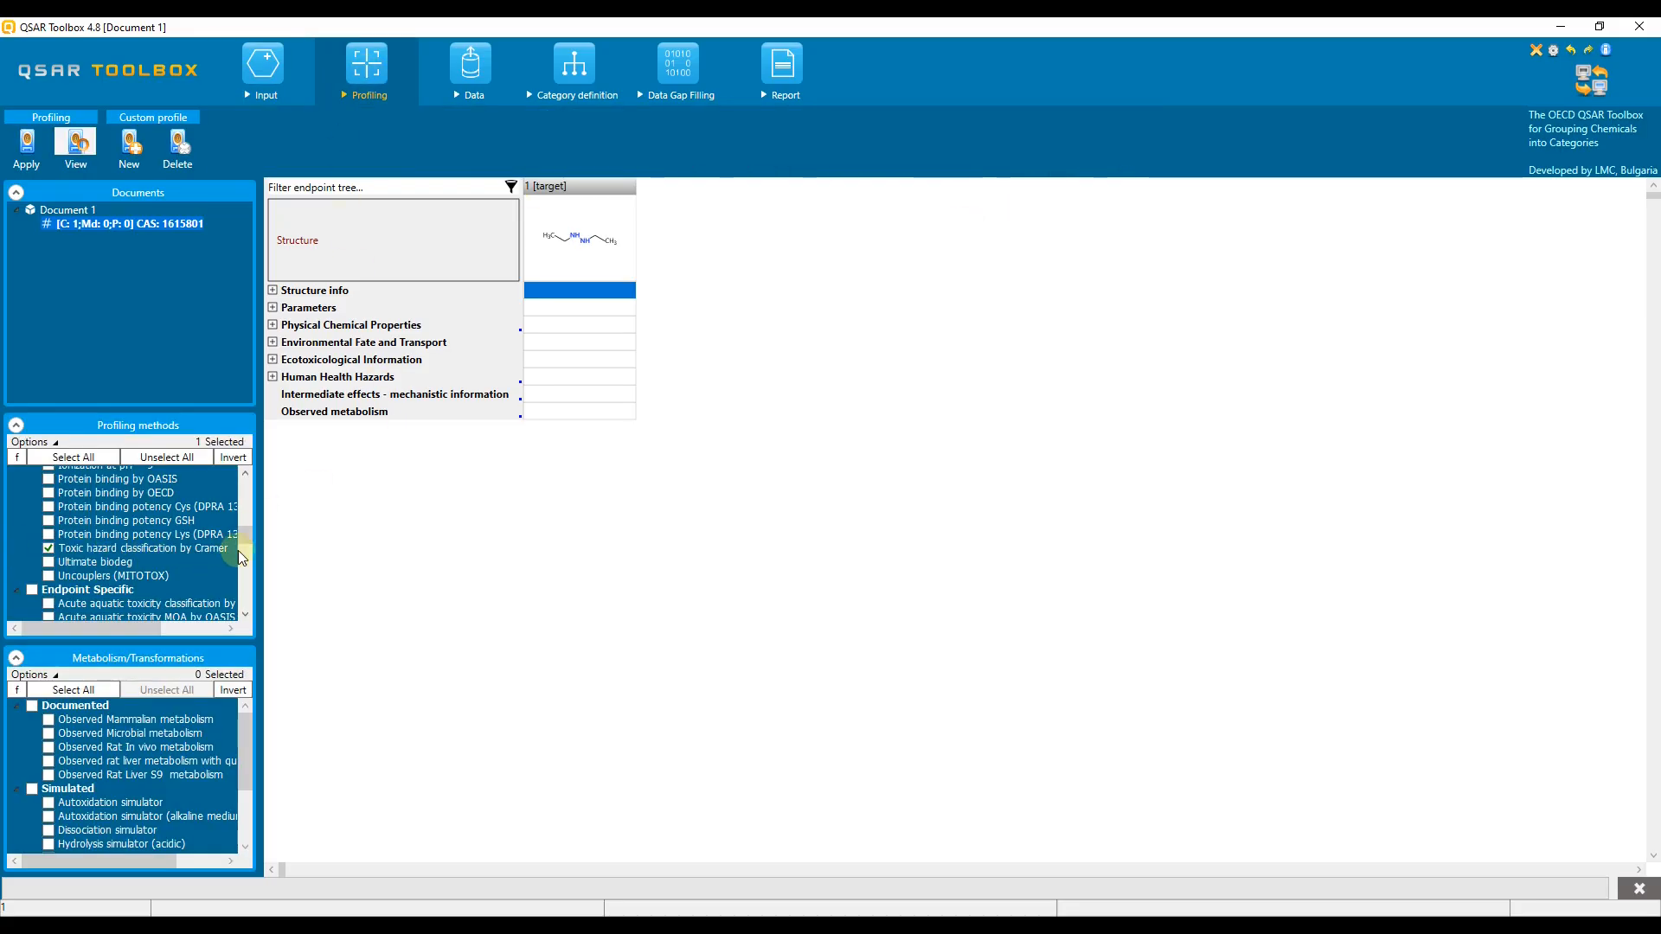
{"action": "left_click", "coordinate": [39, 158]}
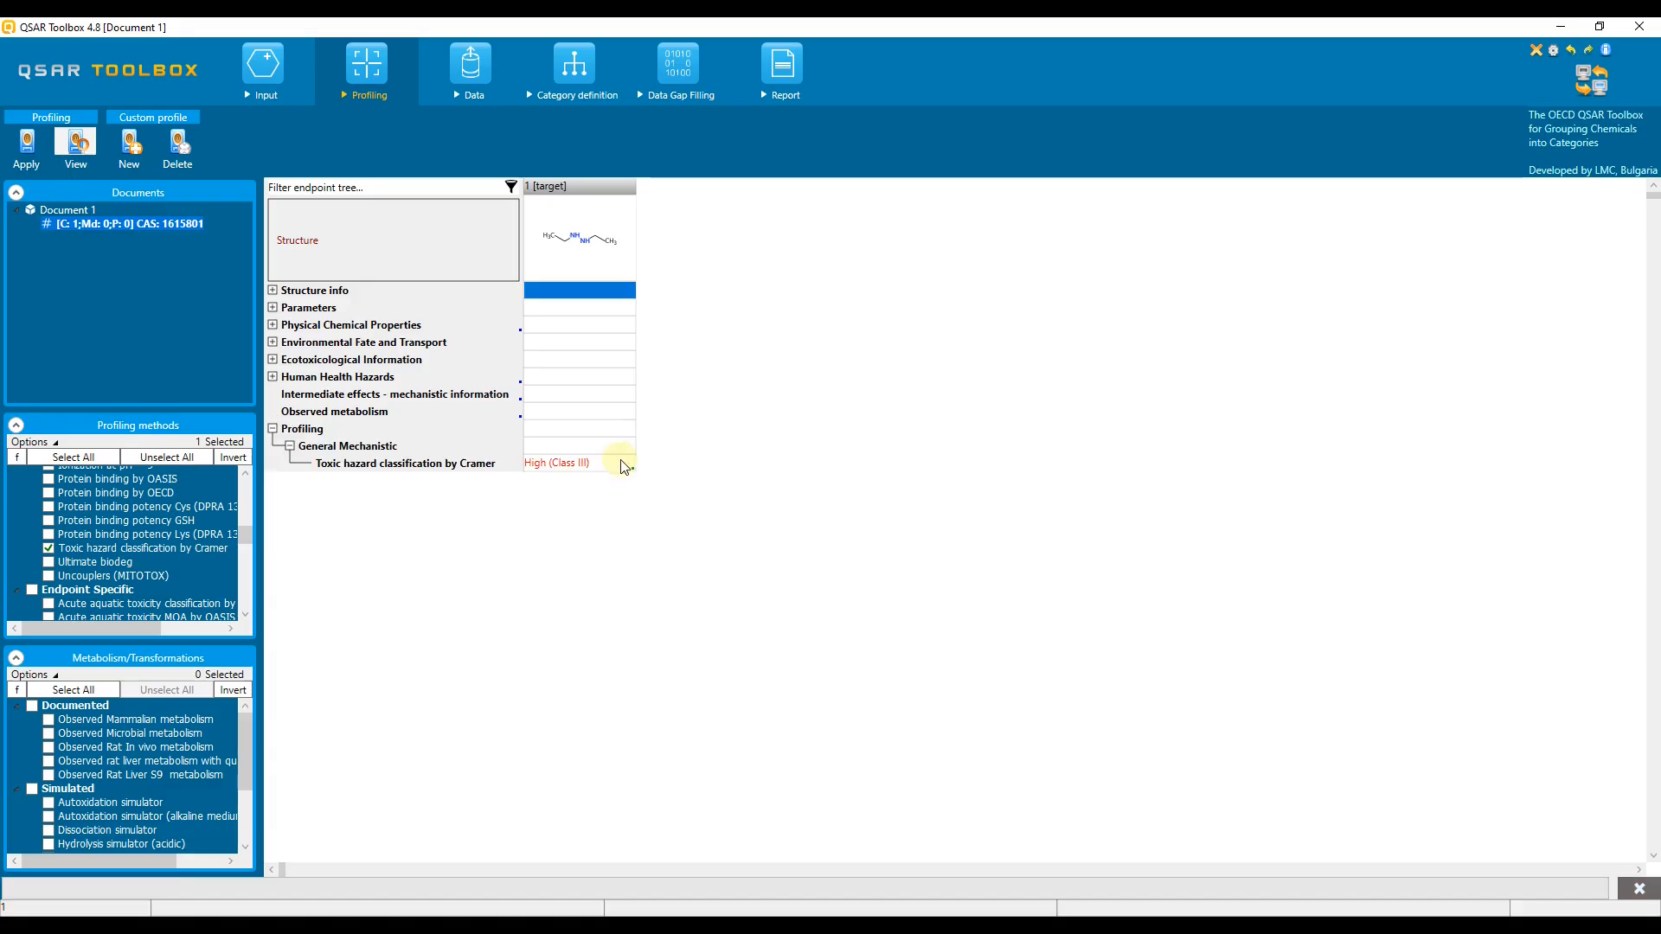
{"action": "left_click_drag", "start_coordinate": [479, 471], "coordinate": [485, 519]}
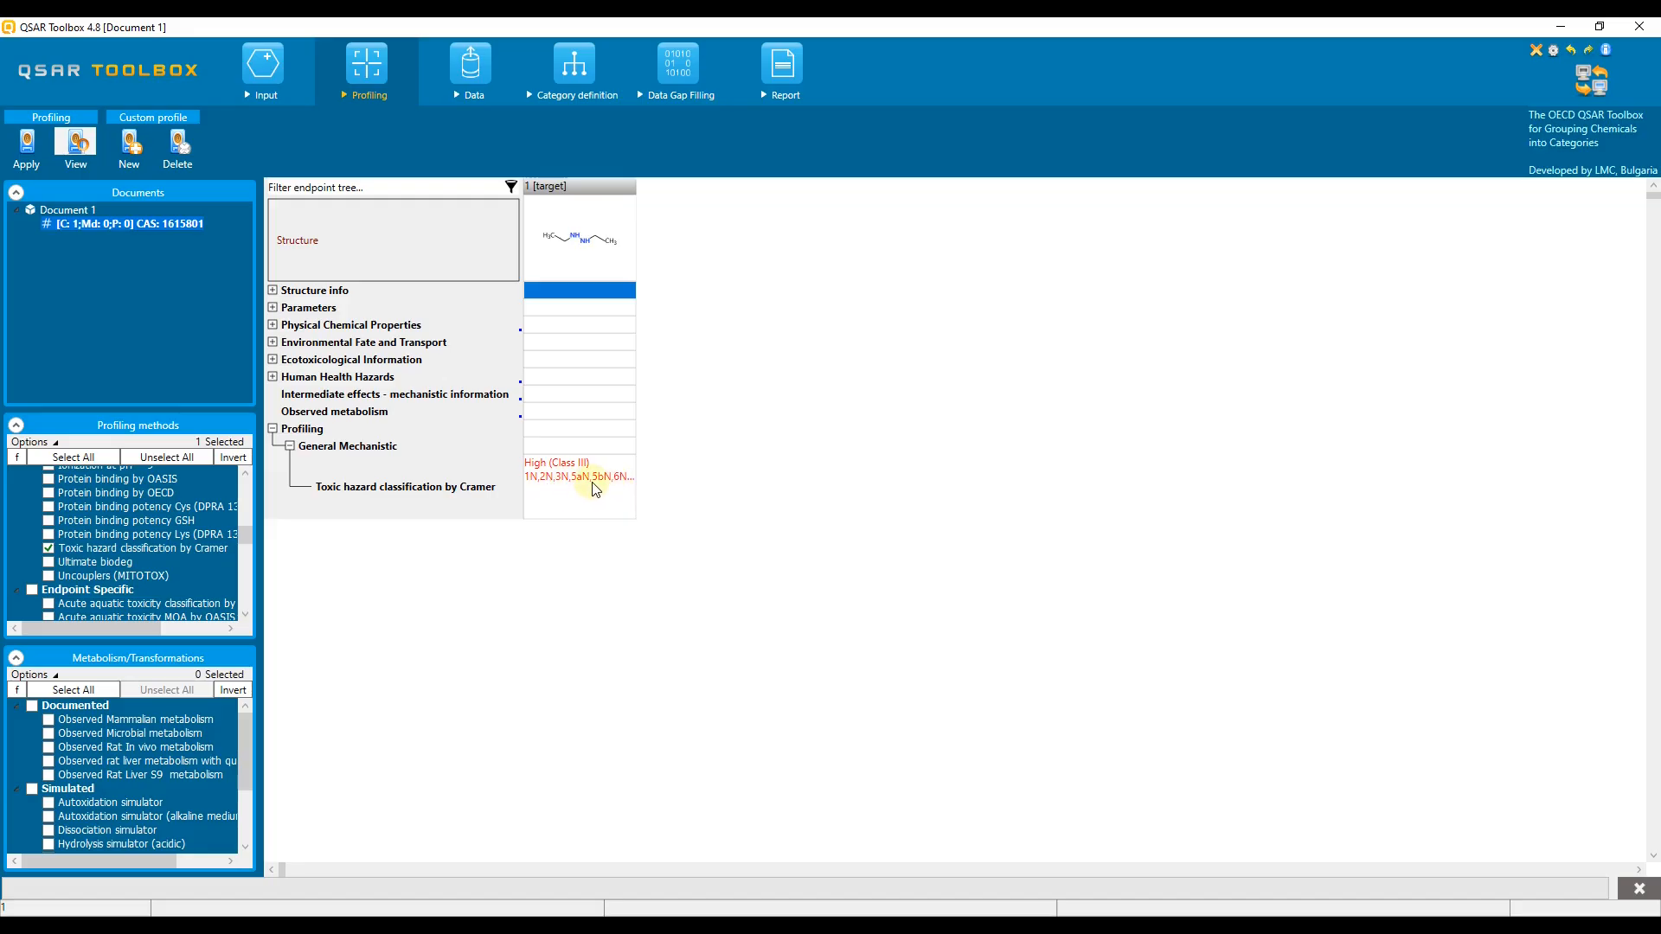
{"action": "mouse_move", "coordinate": [599, 487]}
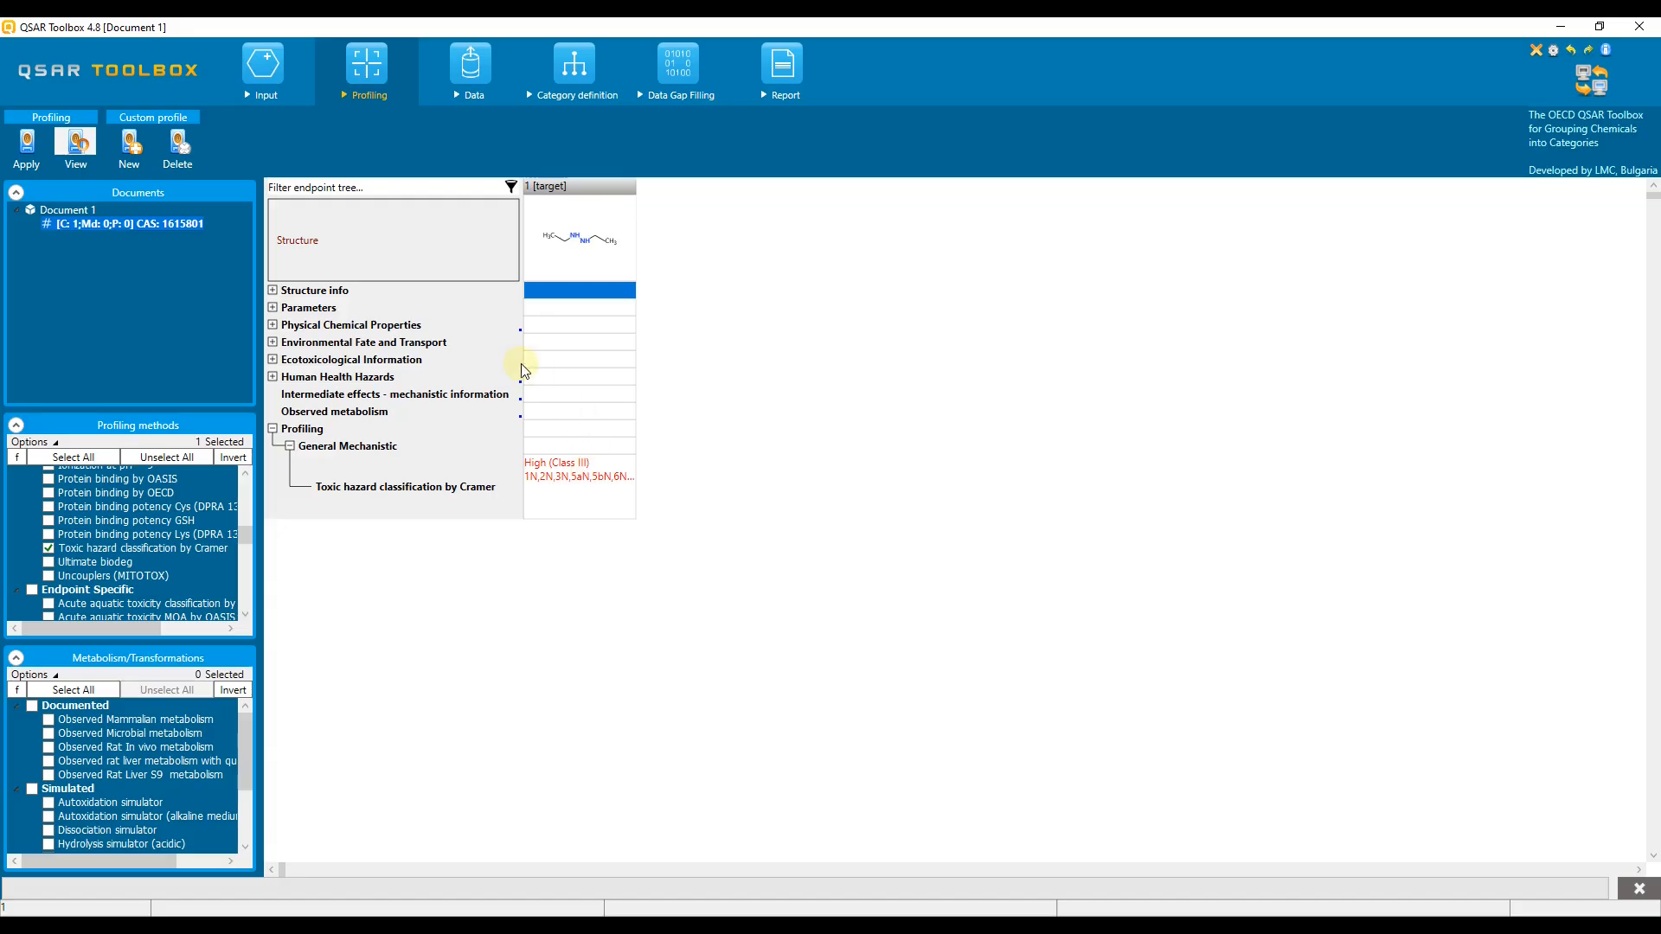
Step: Choose Carcinogenicity under Human Health Hazards as the target endpoint and select only the databases with available data for it
{"action": "left_click", "coordinate": [272, 376]}
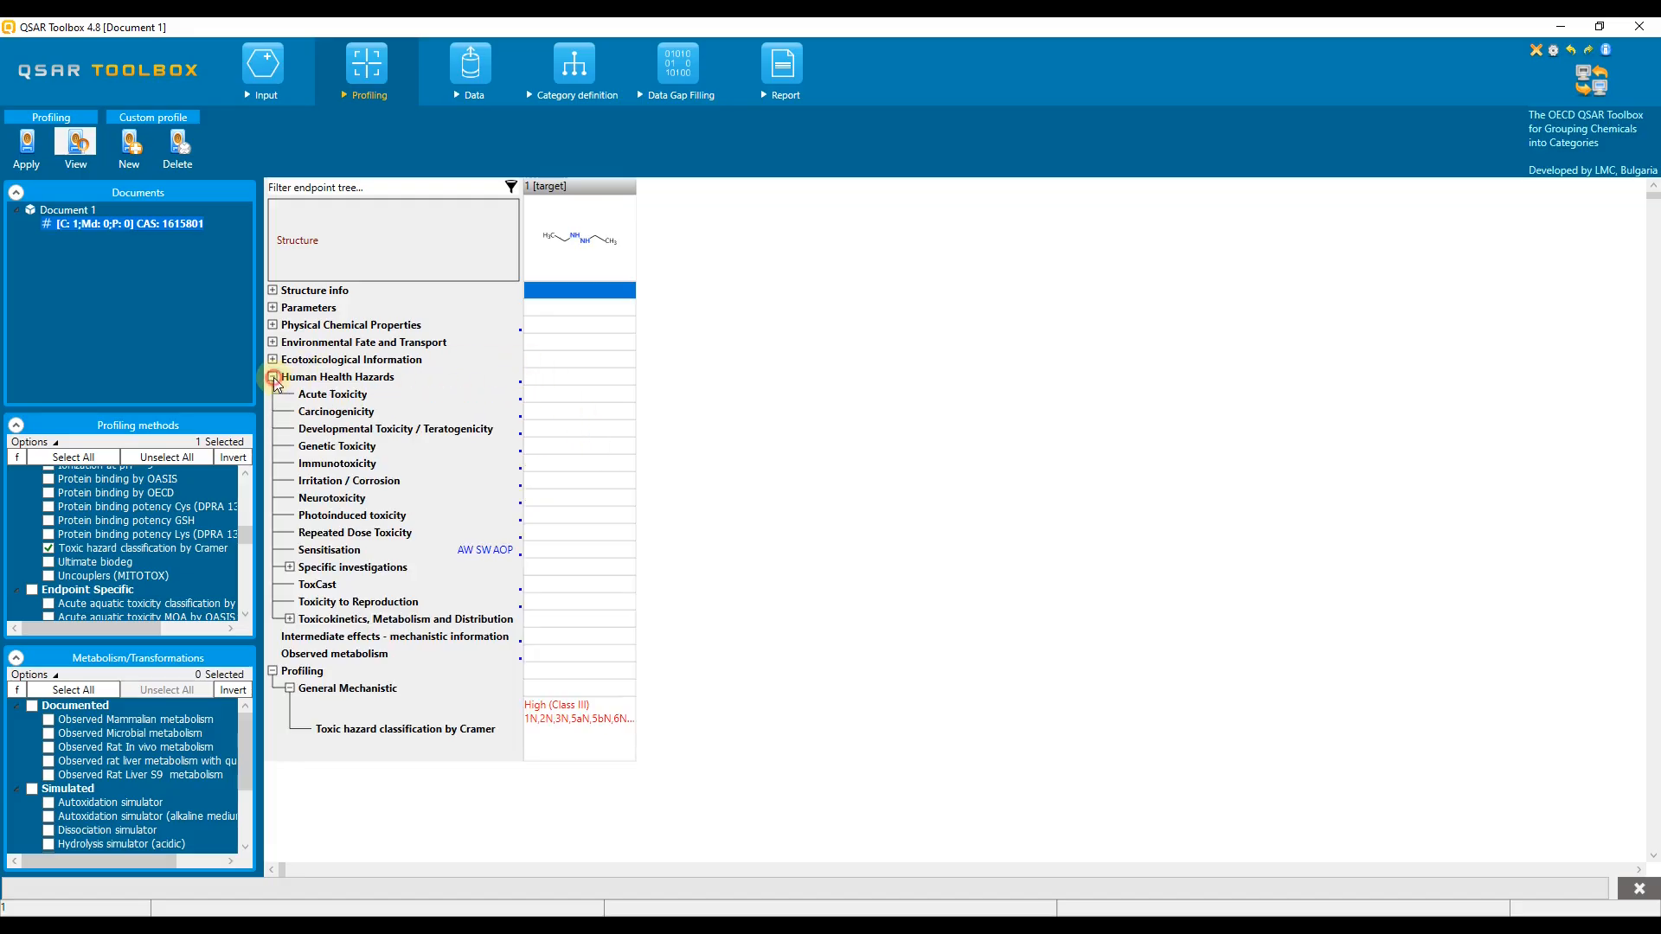
{"action": "left_click", "coordinate": [540, 414]}
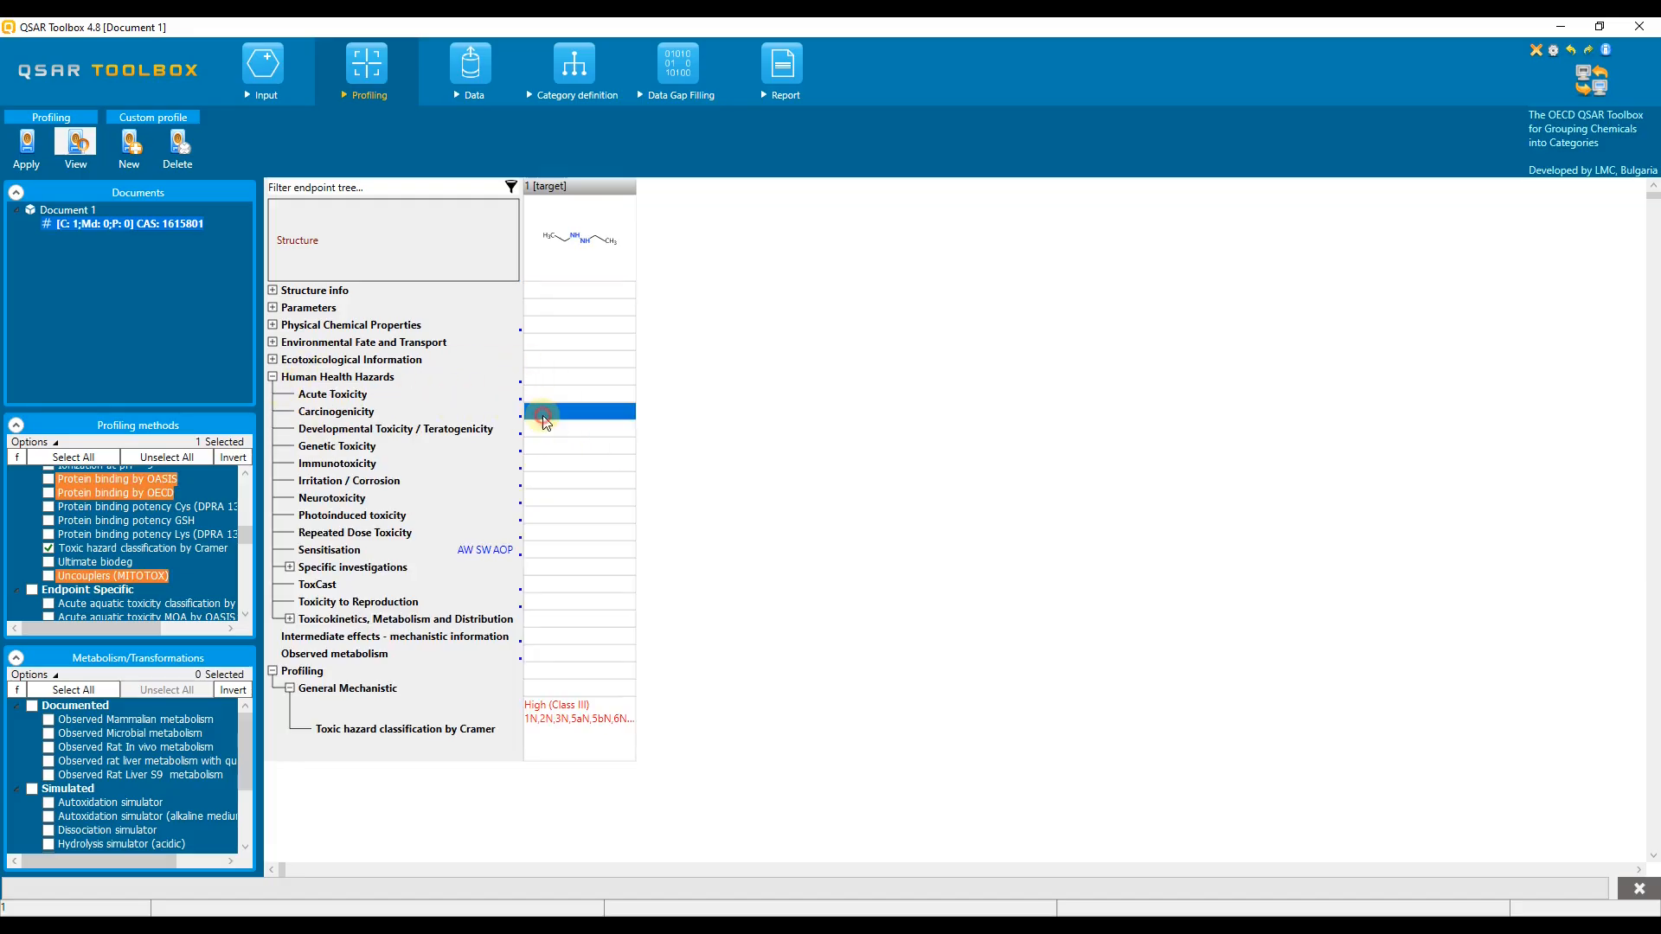
{"action": "left_click", "coordinate": [473, 69]}
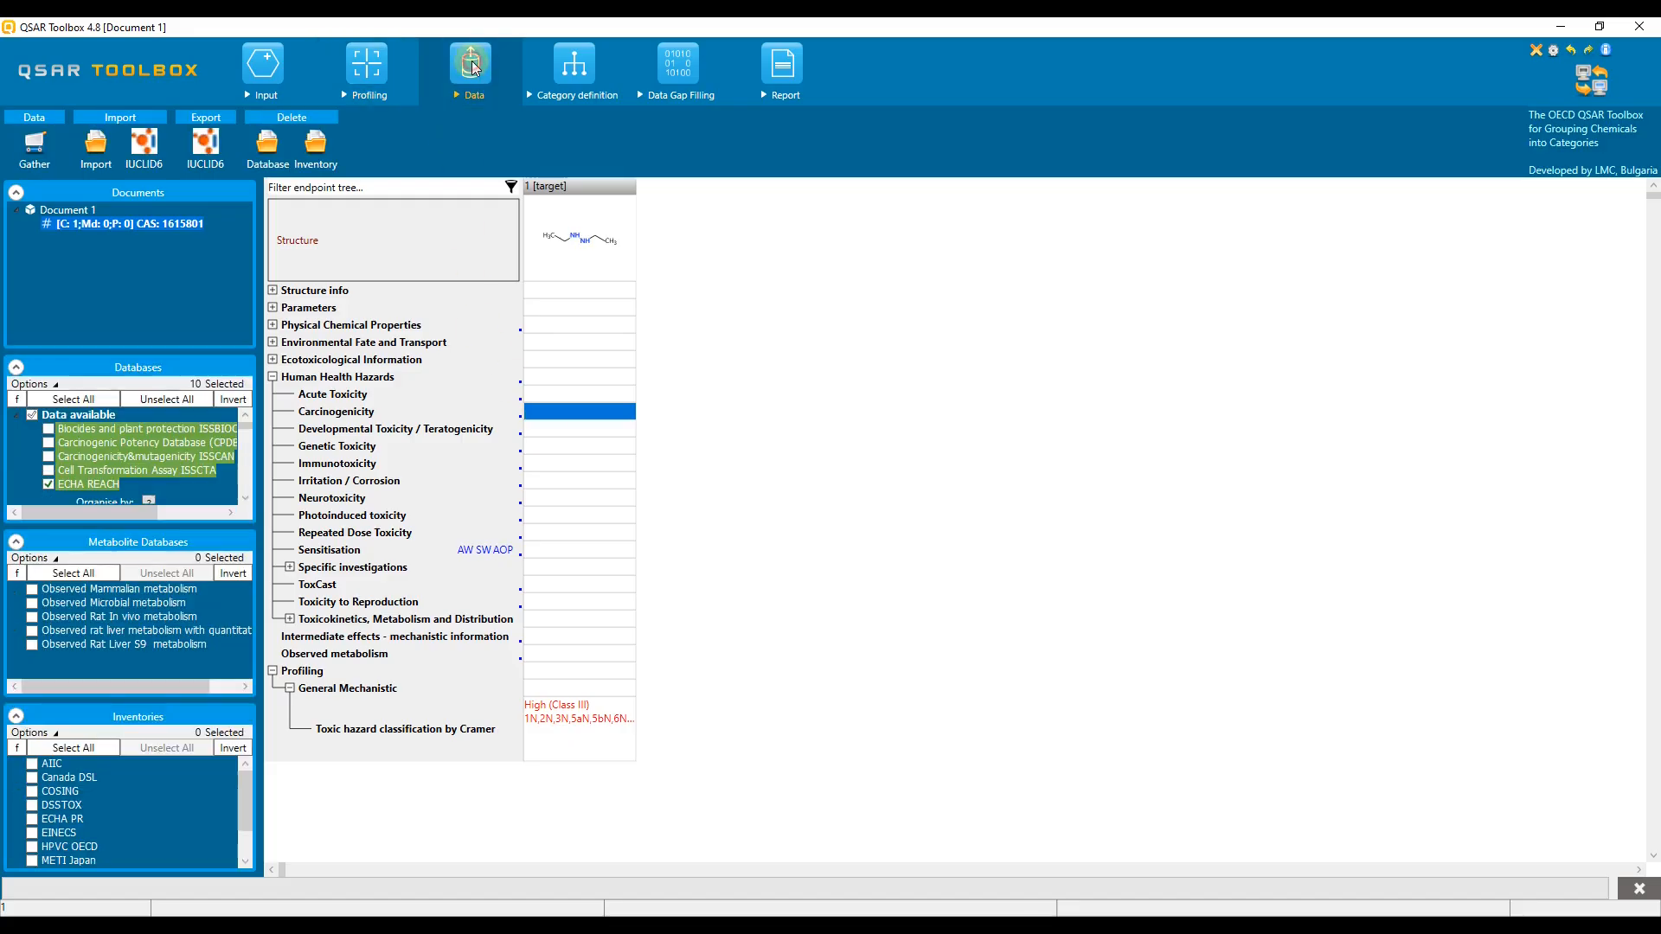
{"action": "left_click", "coordinate": [185, 398]}
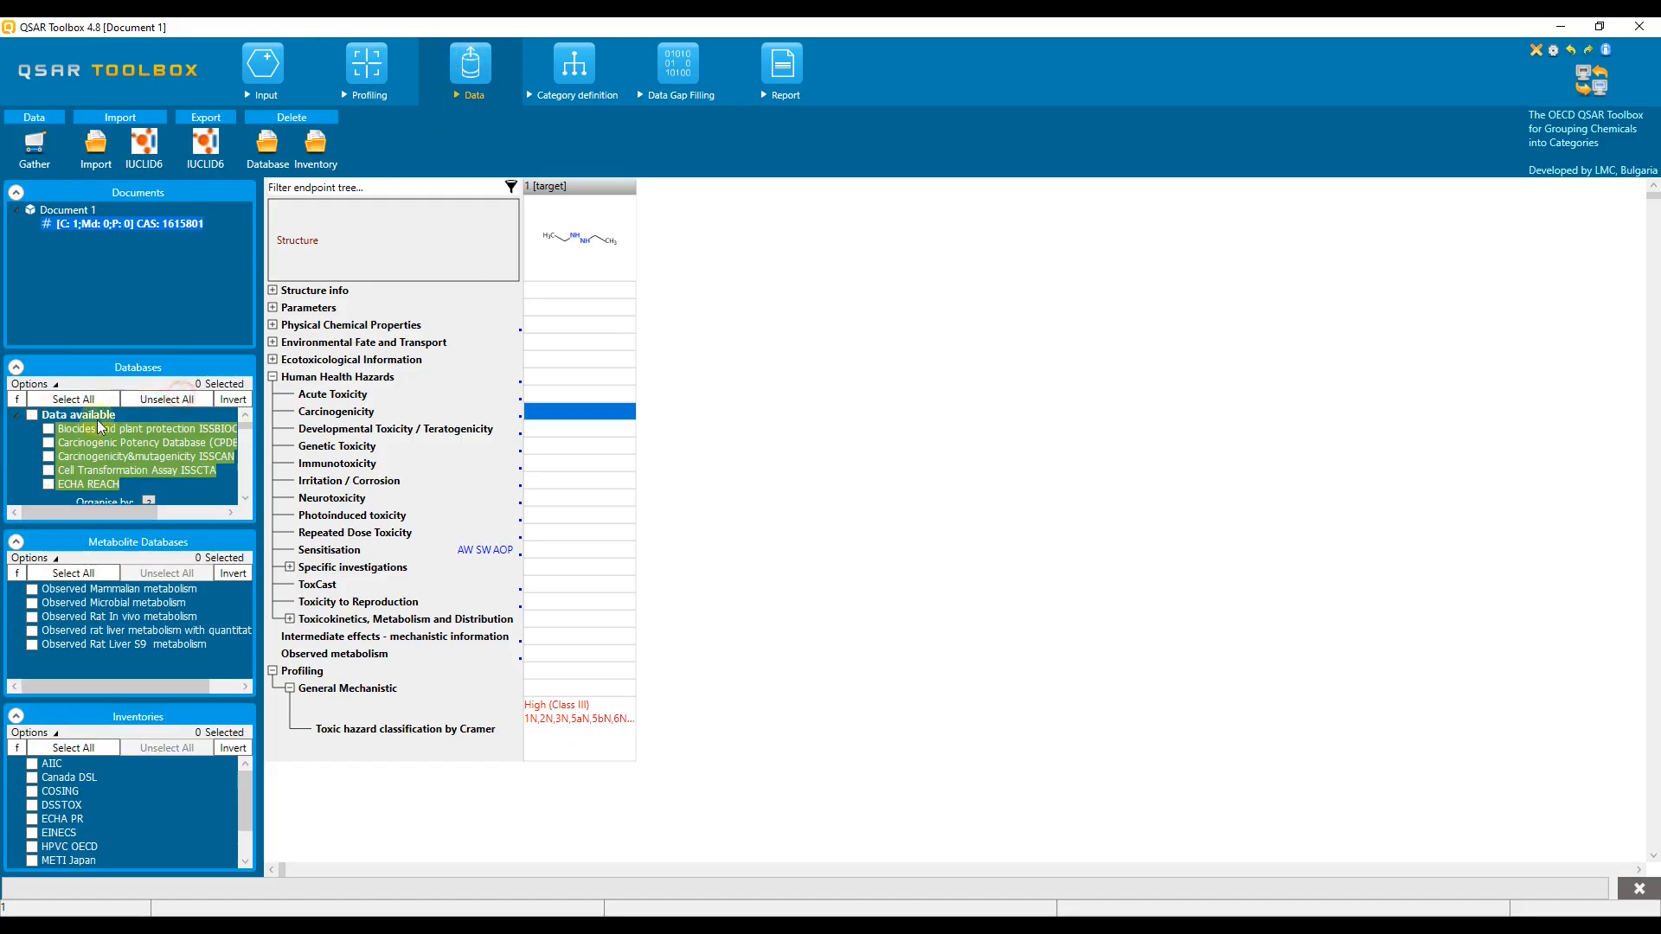
{"action": "left_click", "coordinate": [32, 414]}
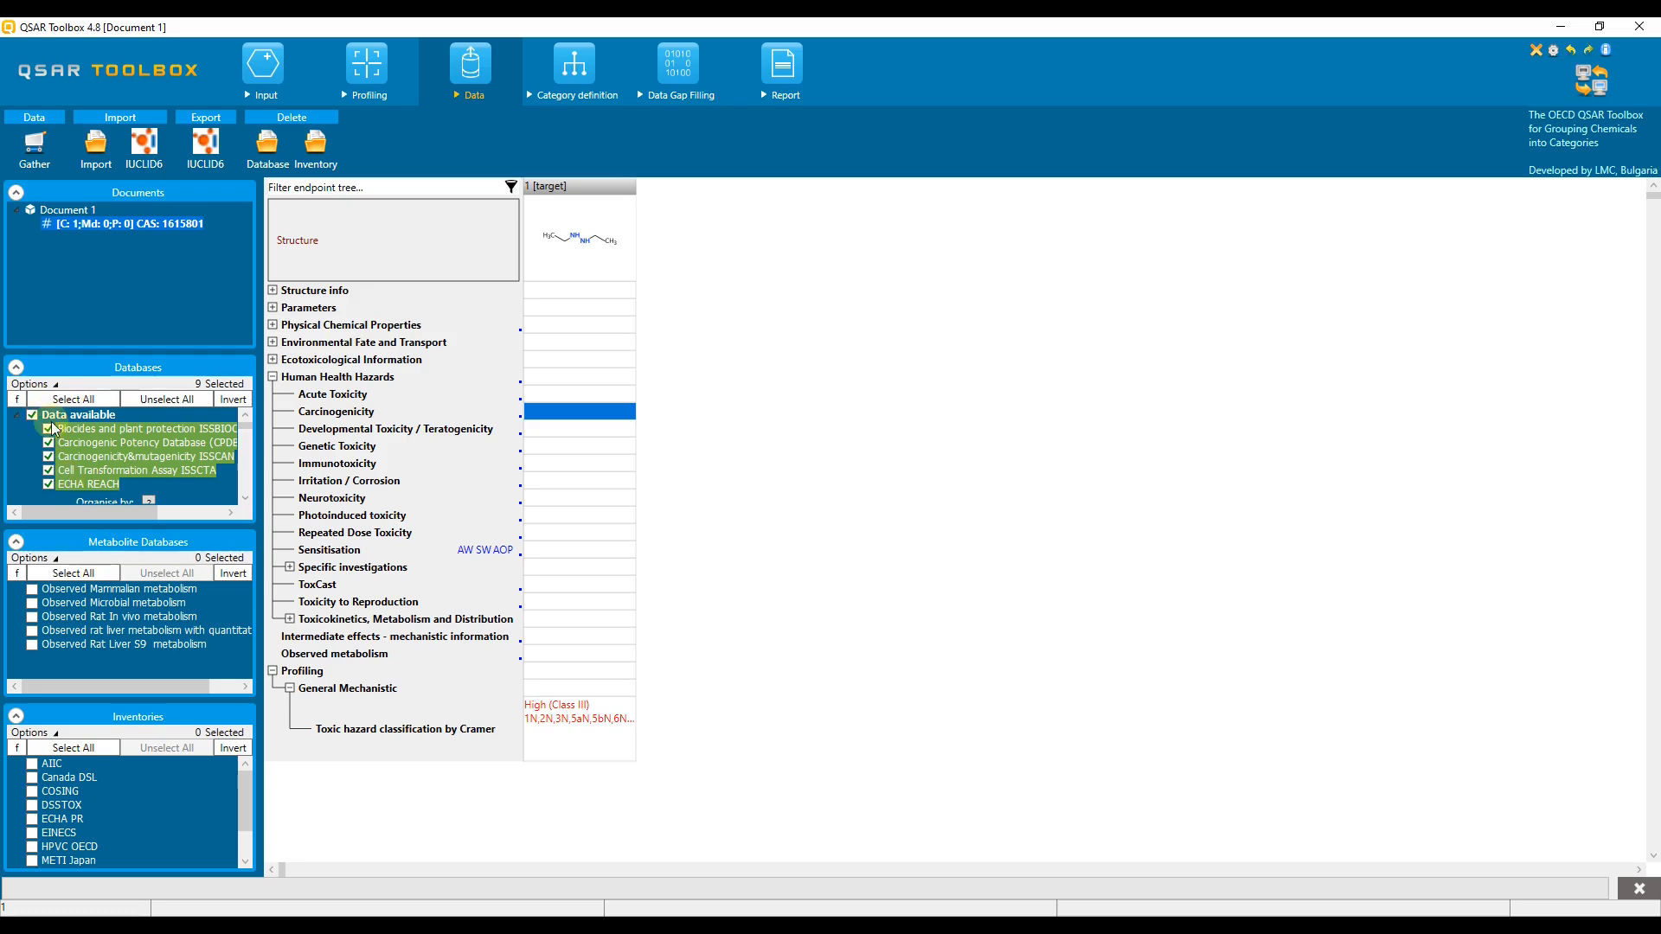
{"action": "left_click", "coordinate": [56, 385]}
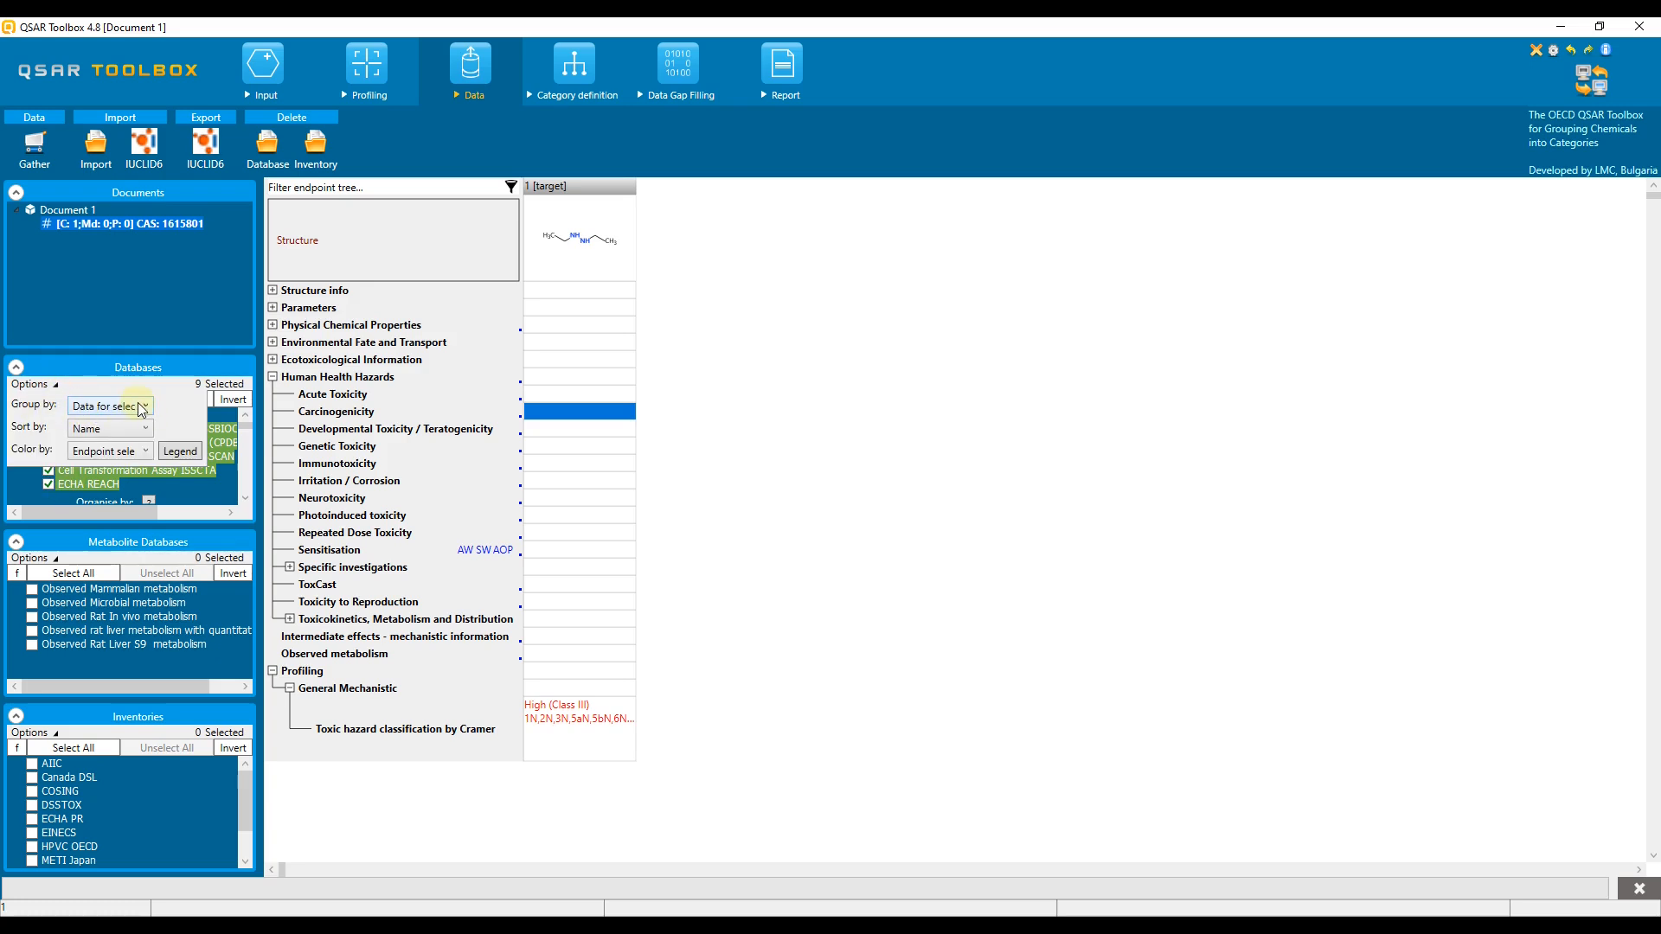
{"action": "left_click", "coordinate": [246, 417]}
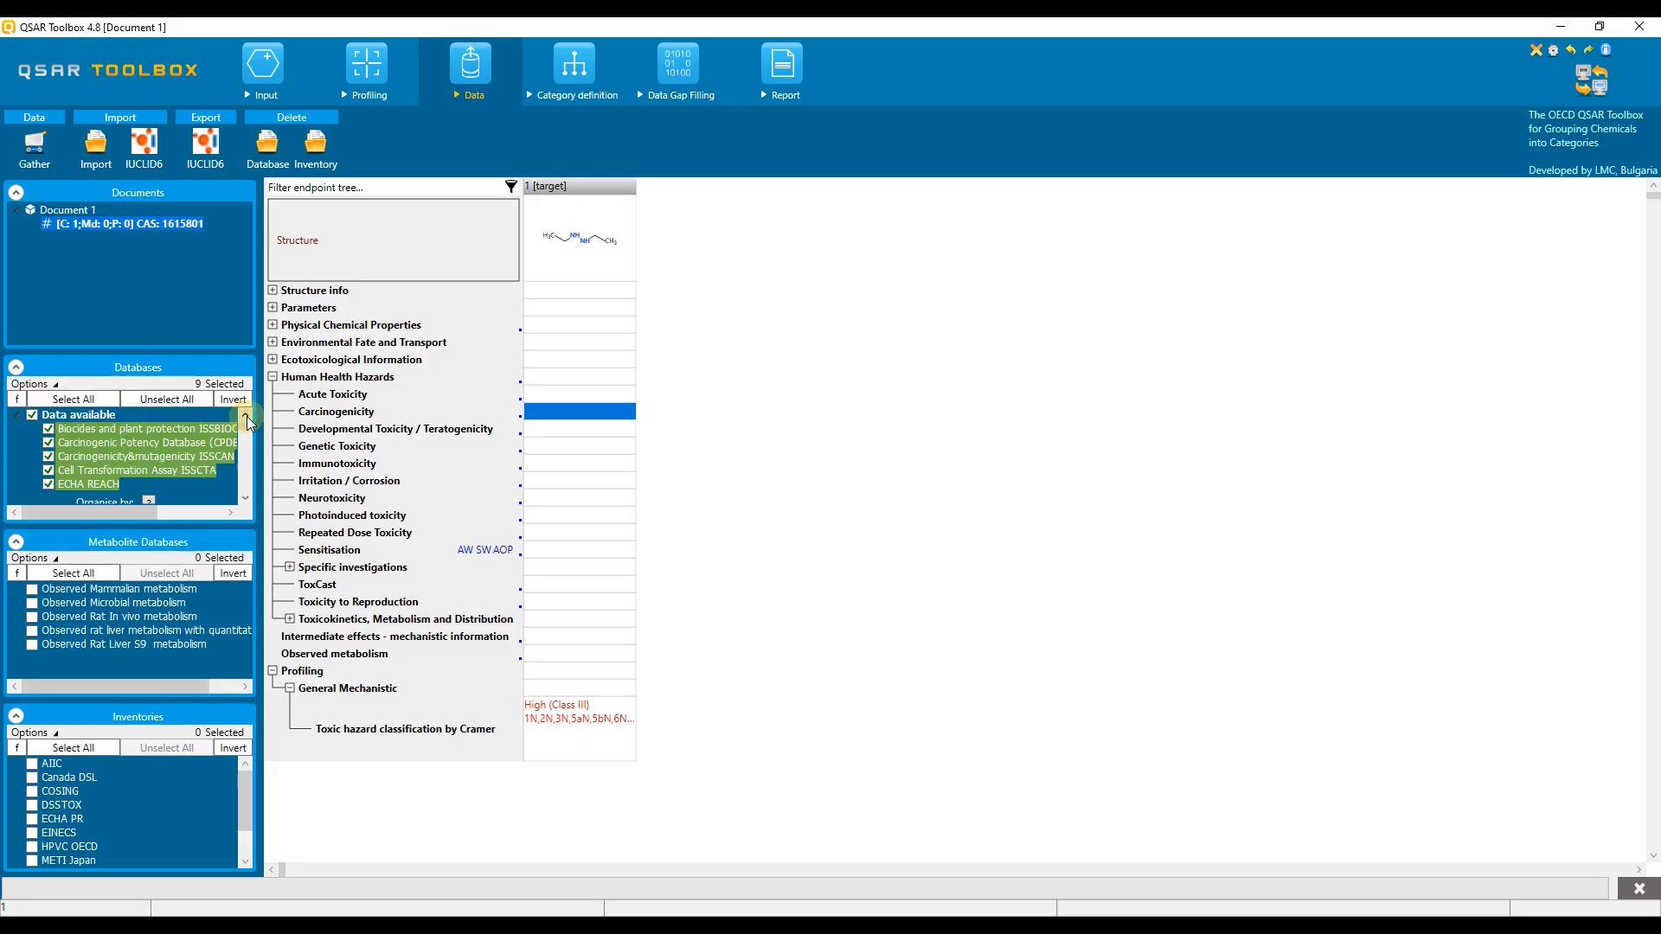
Step: Define a category of analogues by the Toxic hazard classification by Cramer profiler, keeping the target's categories
{"action": "left_click", "coordinate": [577, 73]}
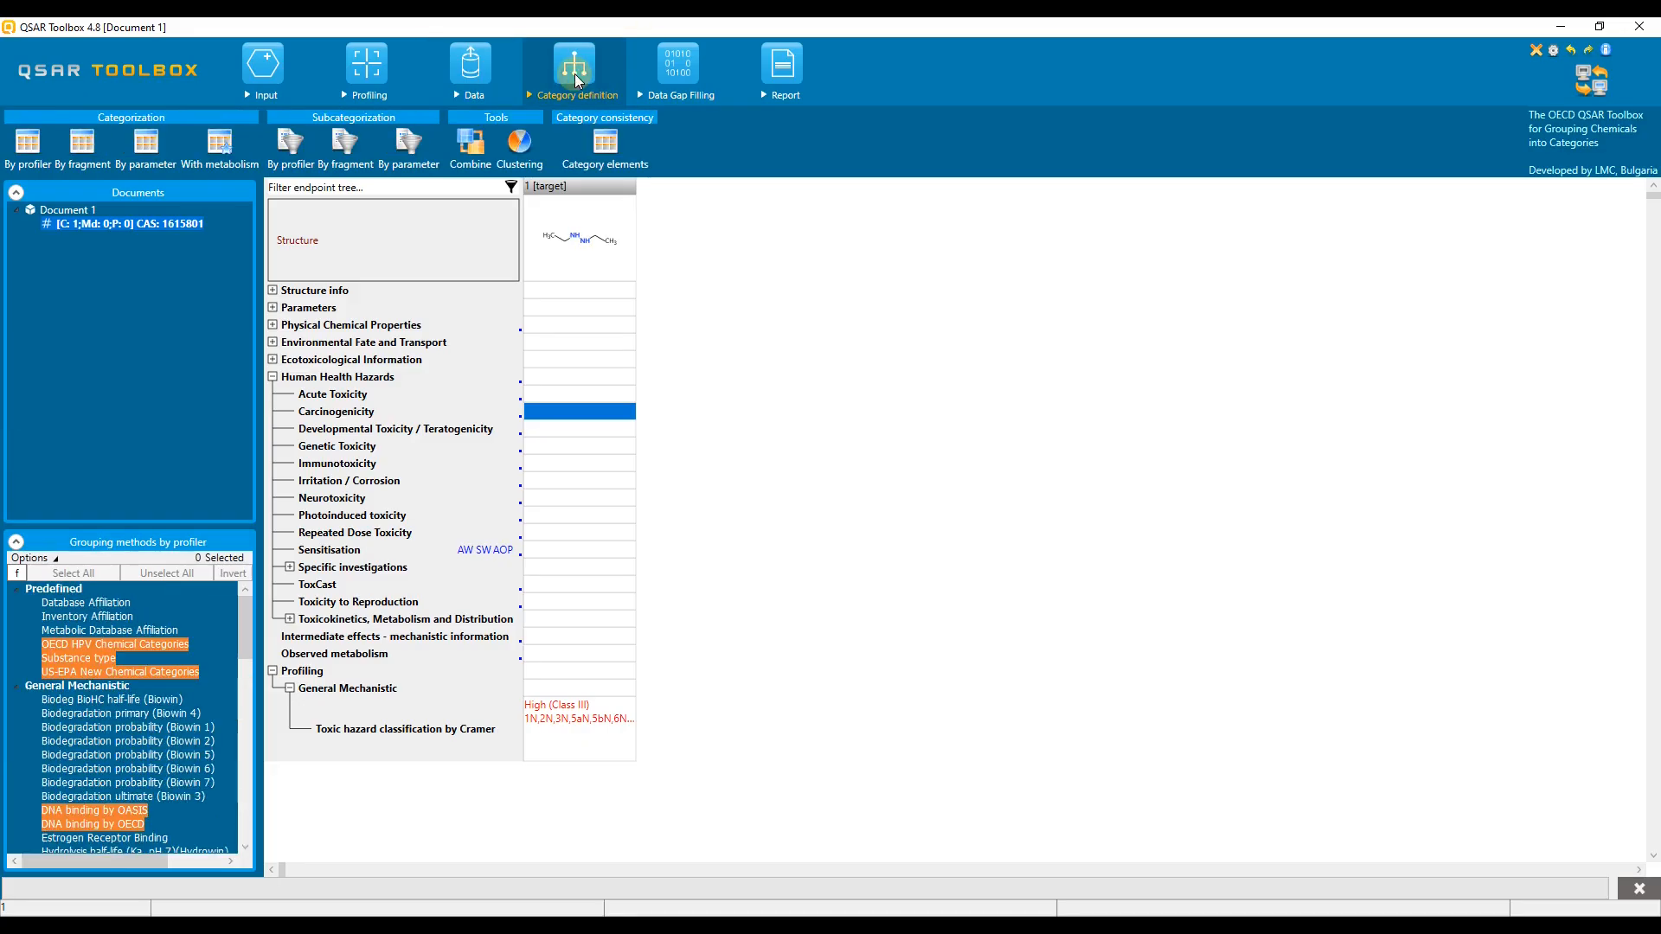
{"action": "left_click", "coordinate": [247, 664]}
{"action": "scroll", "coordinate": [208, 709], "scroll_direction": "down", "scroll_amount": 7}
{"action": "left_click", "coordinate": [167, 752]}
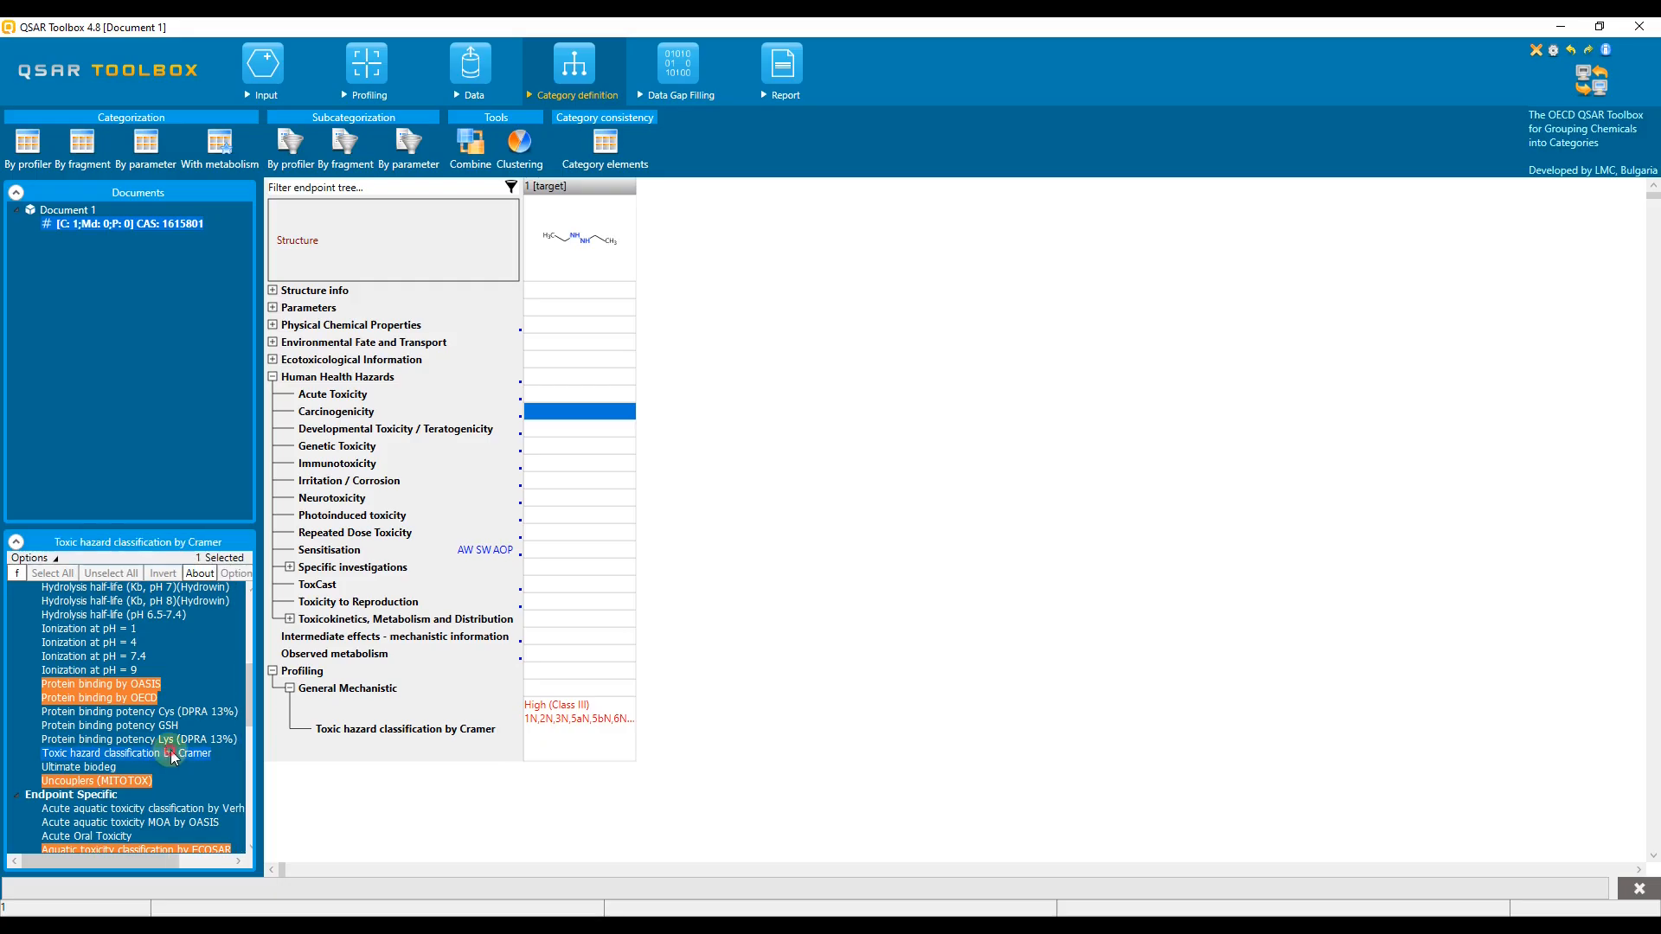
{"action": "left_click", "coordinate": [25, 152]}
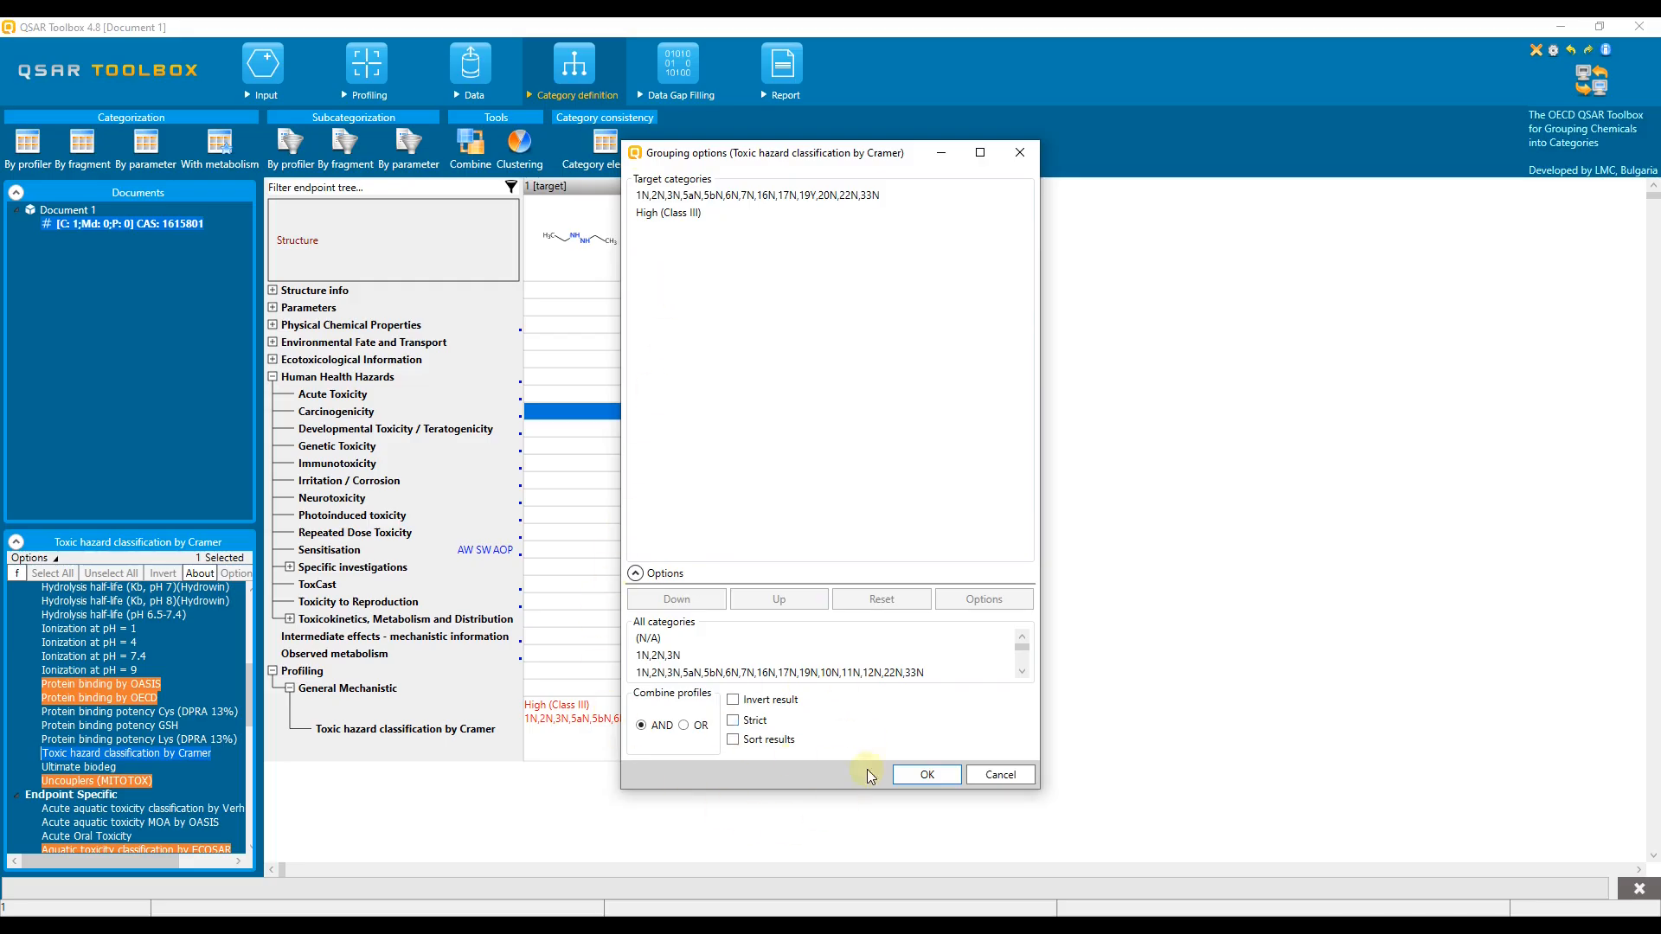
{"action": "left_click", "coordinate": [928, 775]}
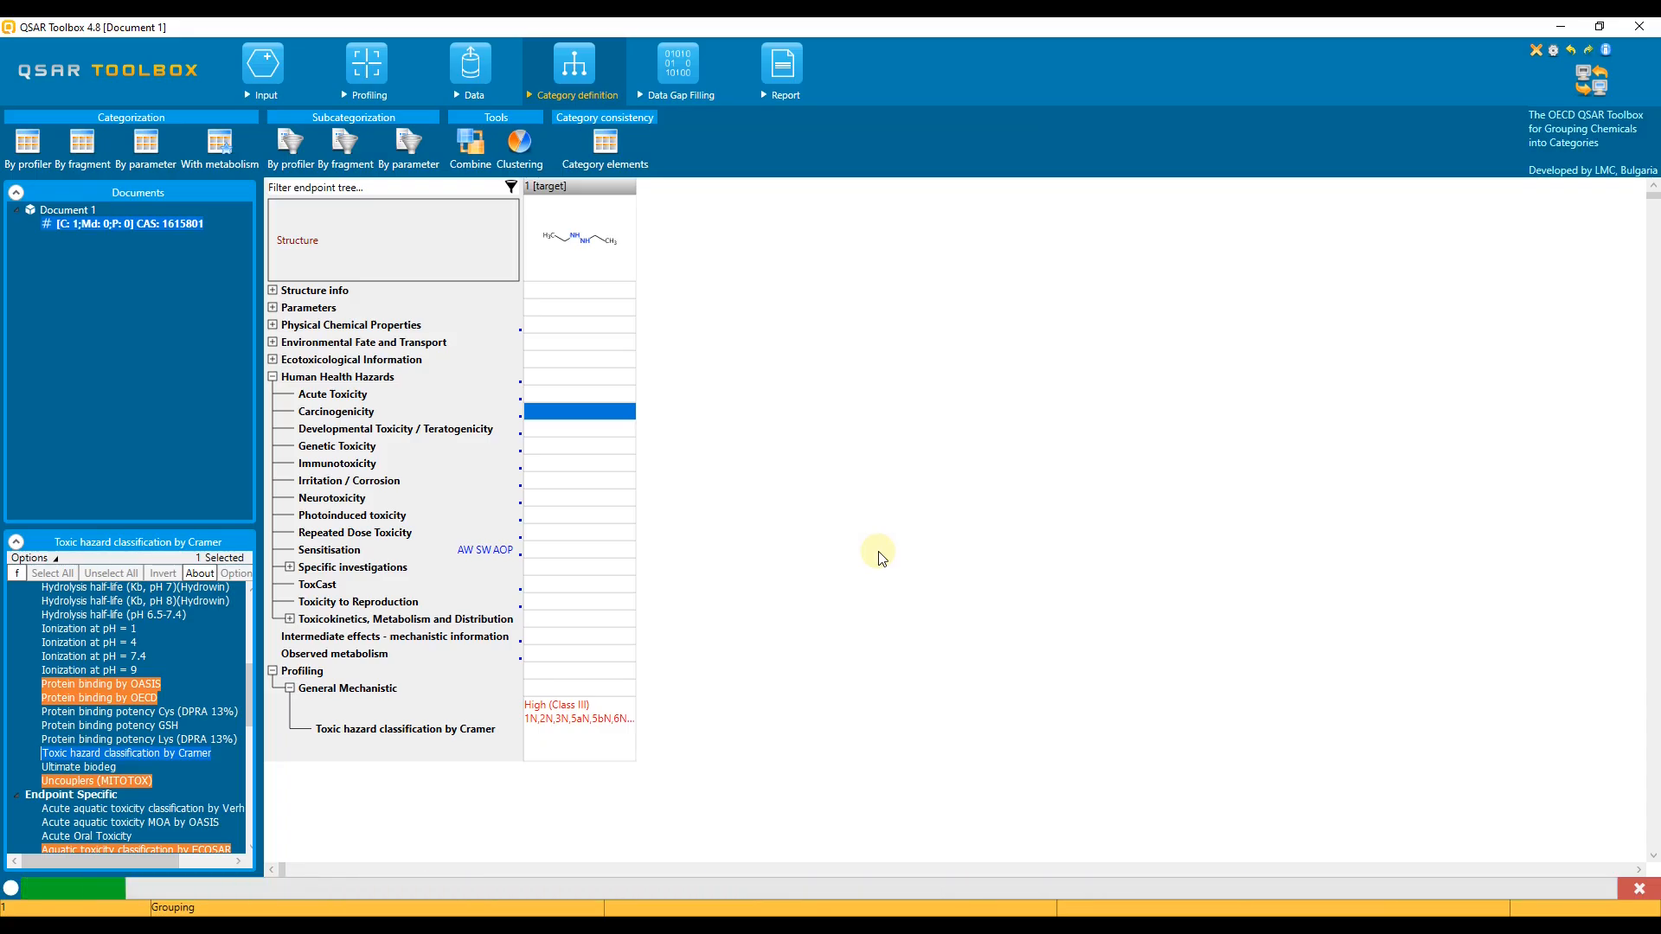
{"action": "left_click", "coordinate": [975, 522]}
Step: Gather only the Carcinogenicity data under Human Health Hazards for the chemicals in the category
{"action": "left_click", "coordinate": [731, 461]}
{"action": "left_click", "coordinate": [637, 534]}
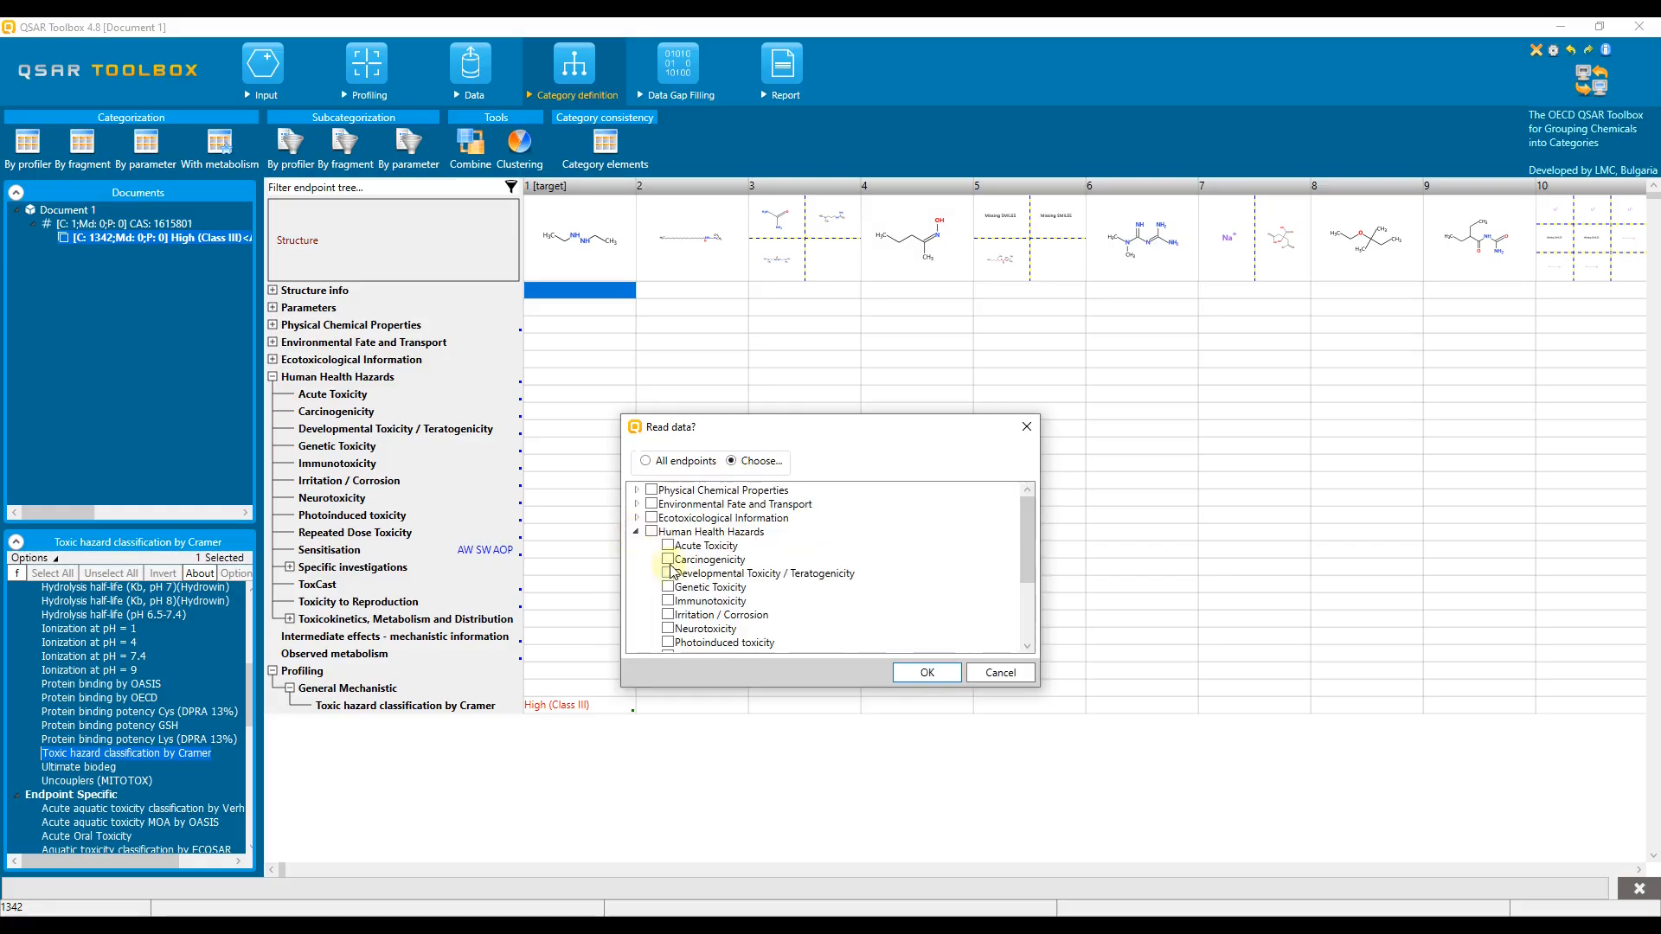
{"action": "left_click", "coordinate": [919, 675]}
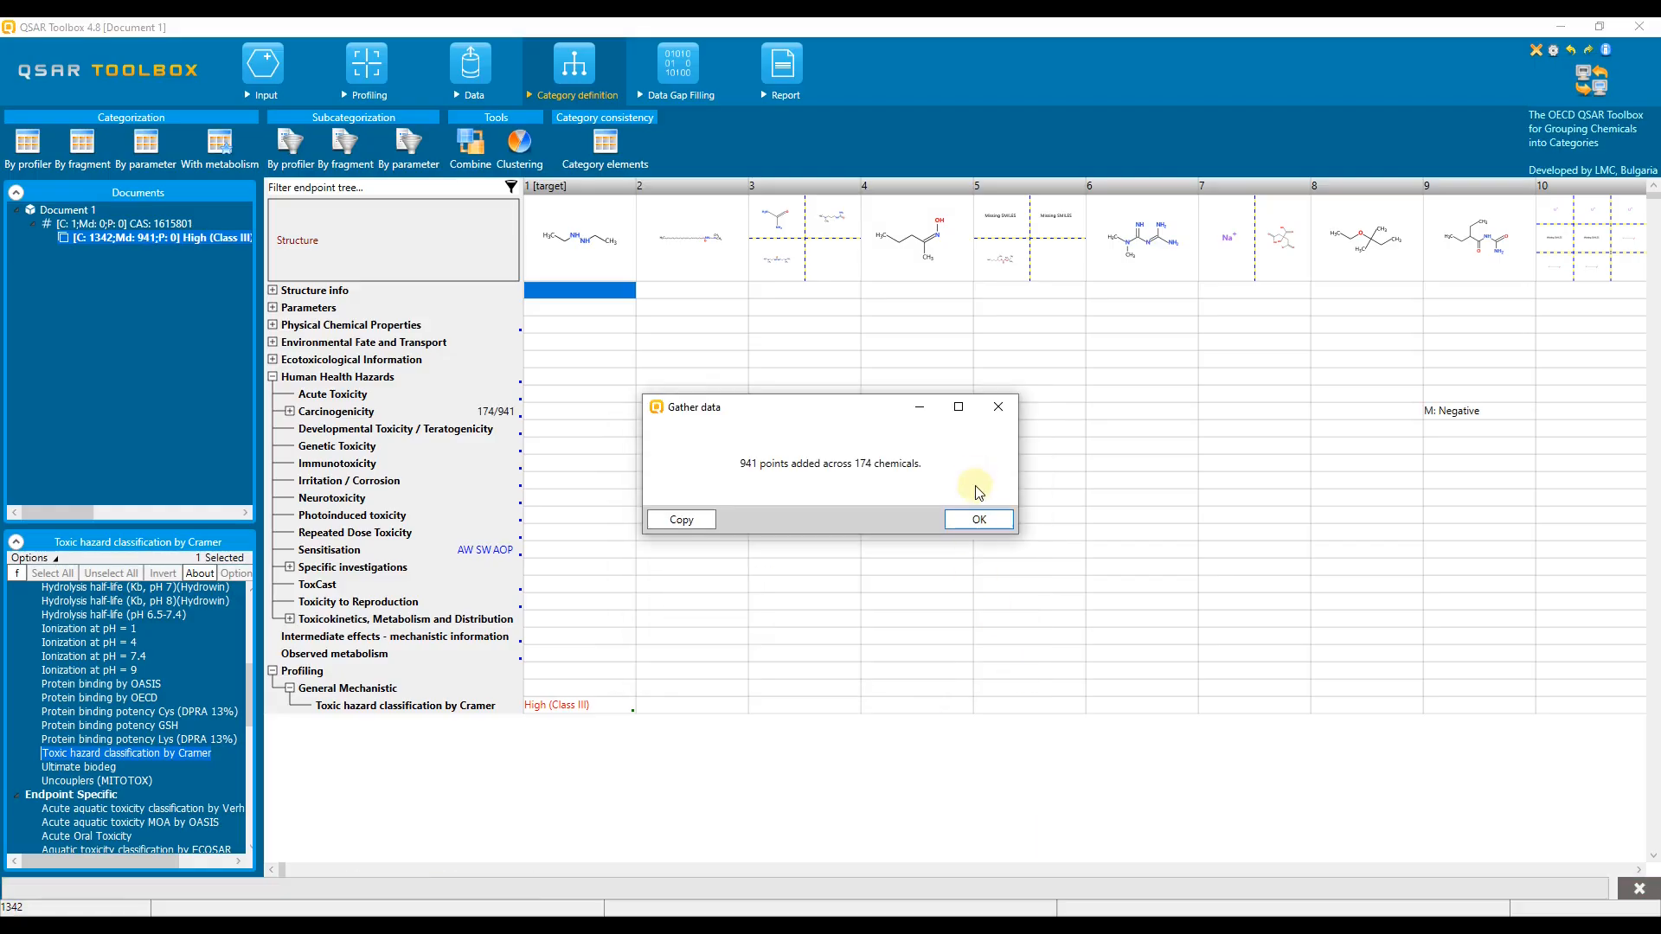
{"action": "left_click", "coordinate": [979, 520]}
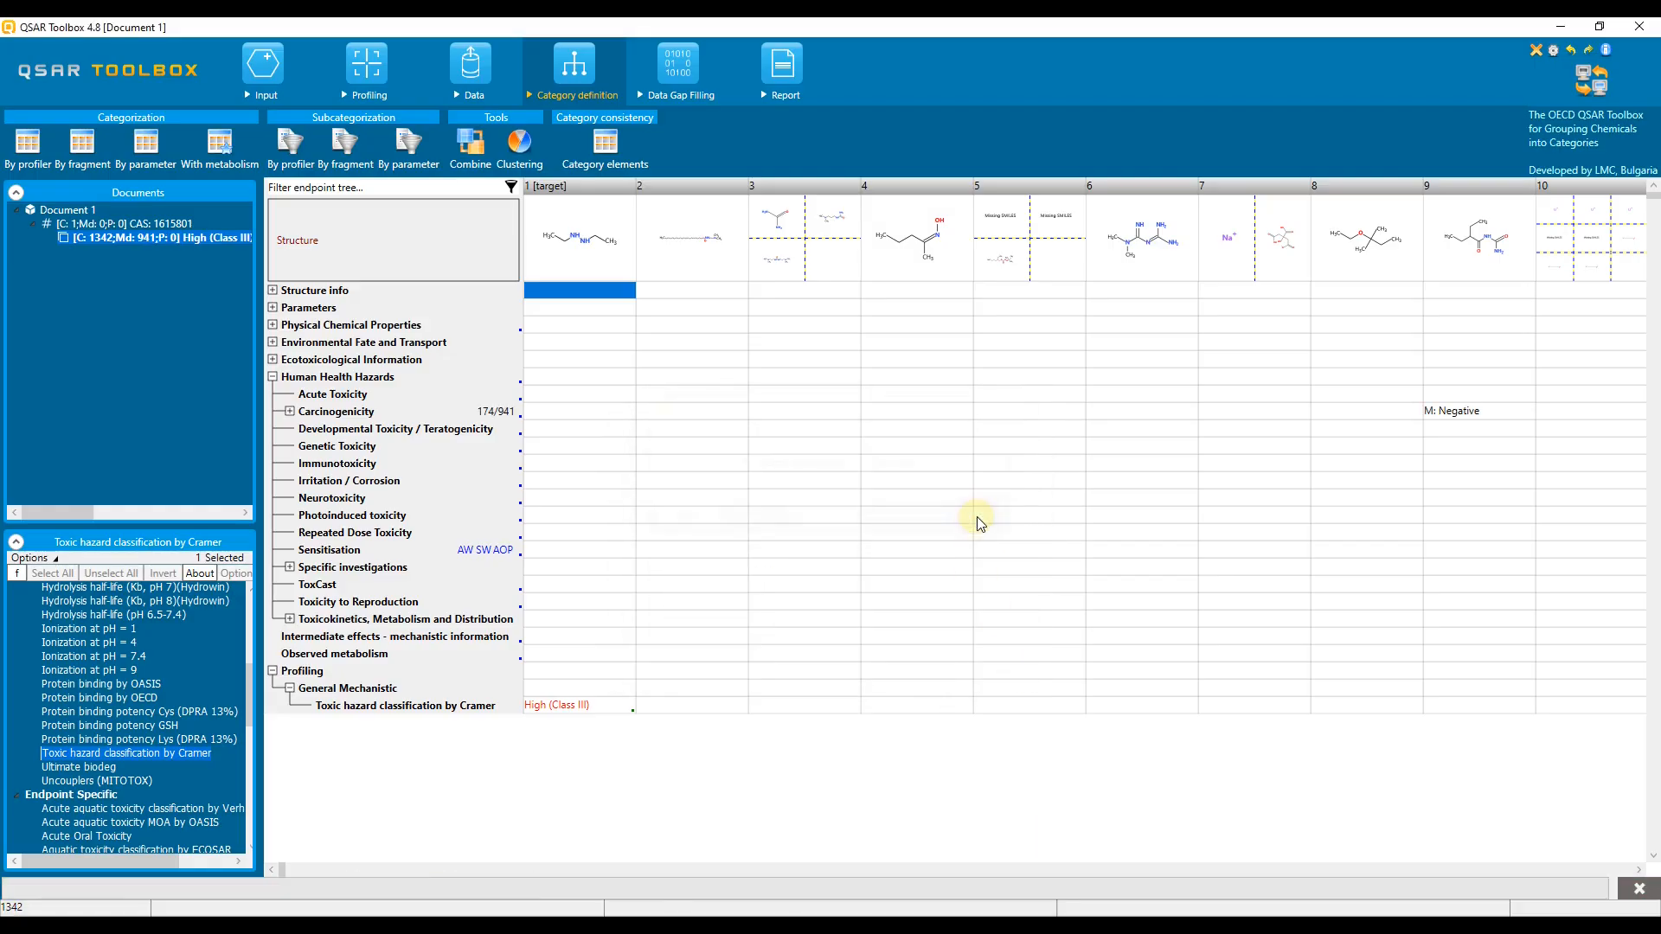
Step: Run a read-across for the target's mouse Summary carcinogenicity endpoint using the Carcinogenicity I (ISSCAN) scale
{"action": "left_click", "coordinate": [291, 411]}
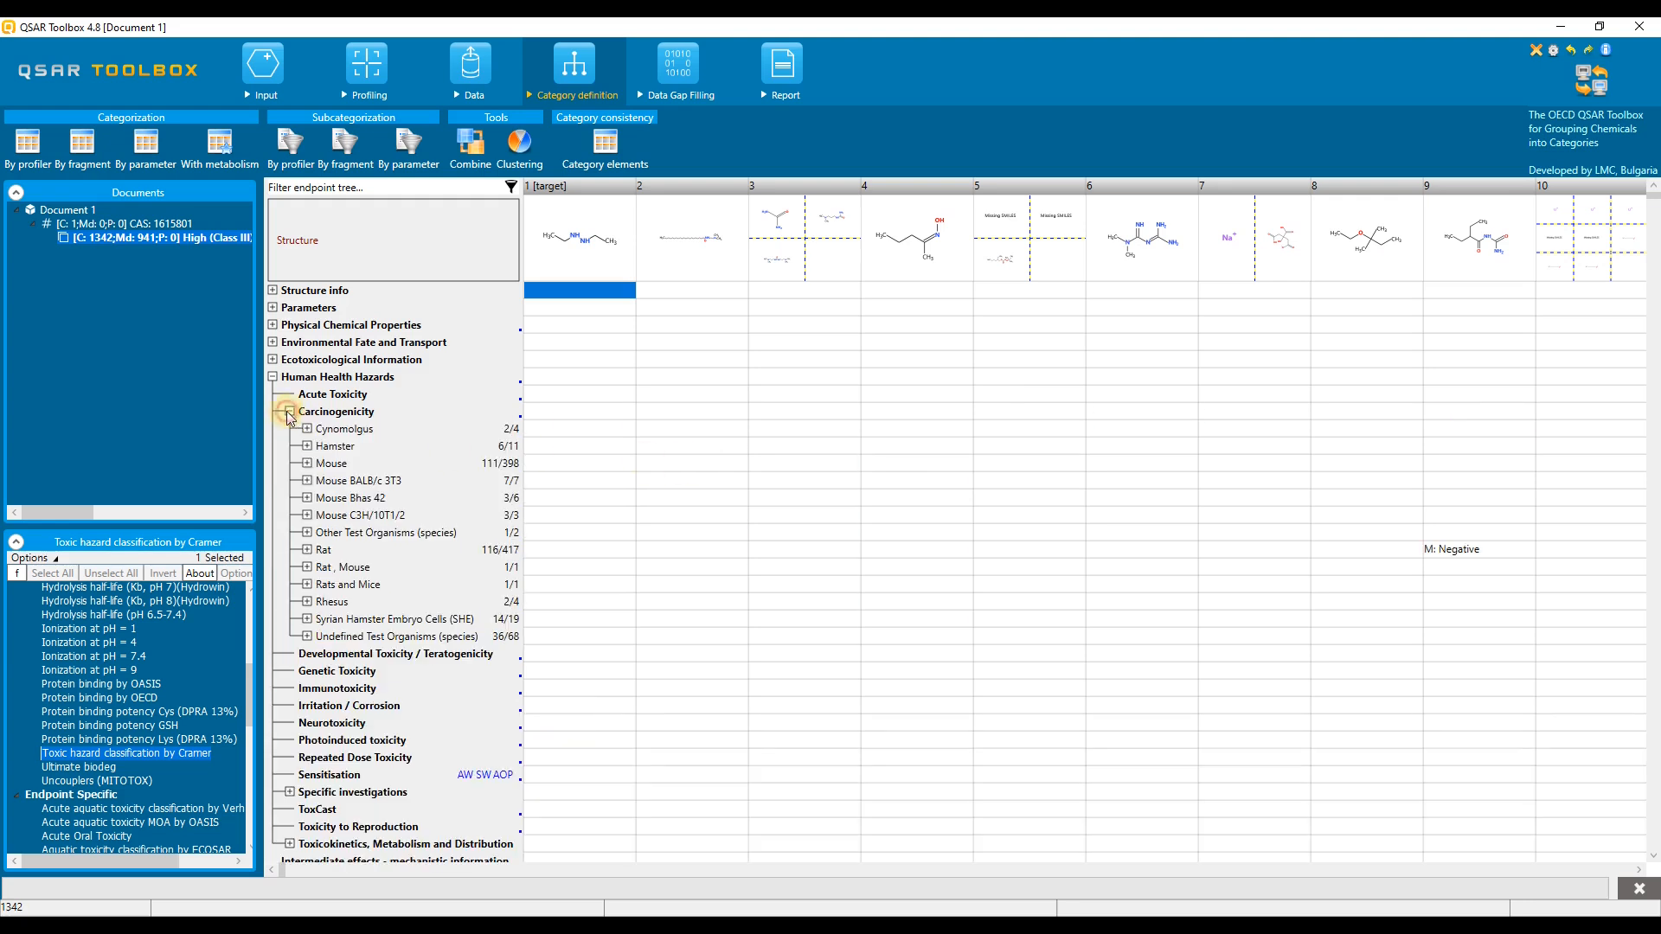
{"action": "left_click", "coordinate": [307, 464]}
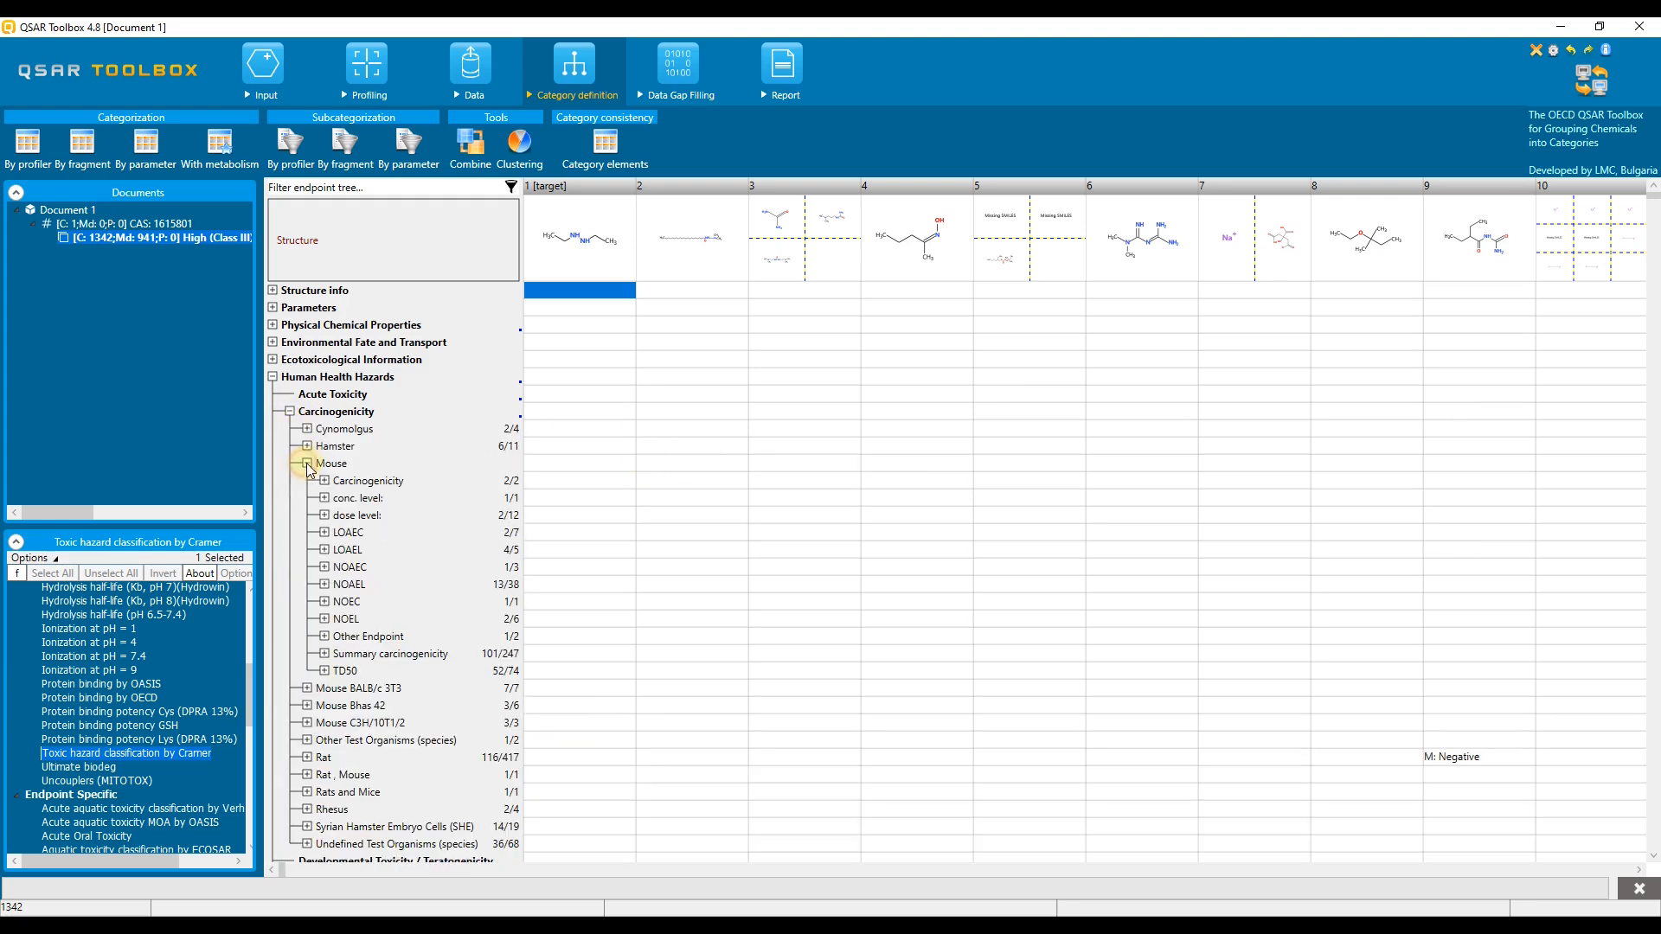
{"action": "left_click", "coordinate": [550, 656]}
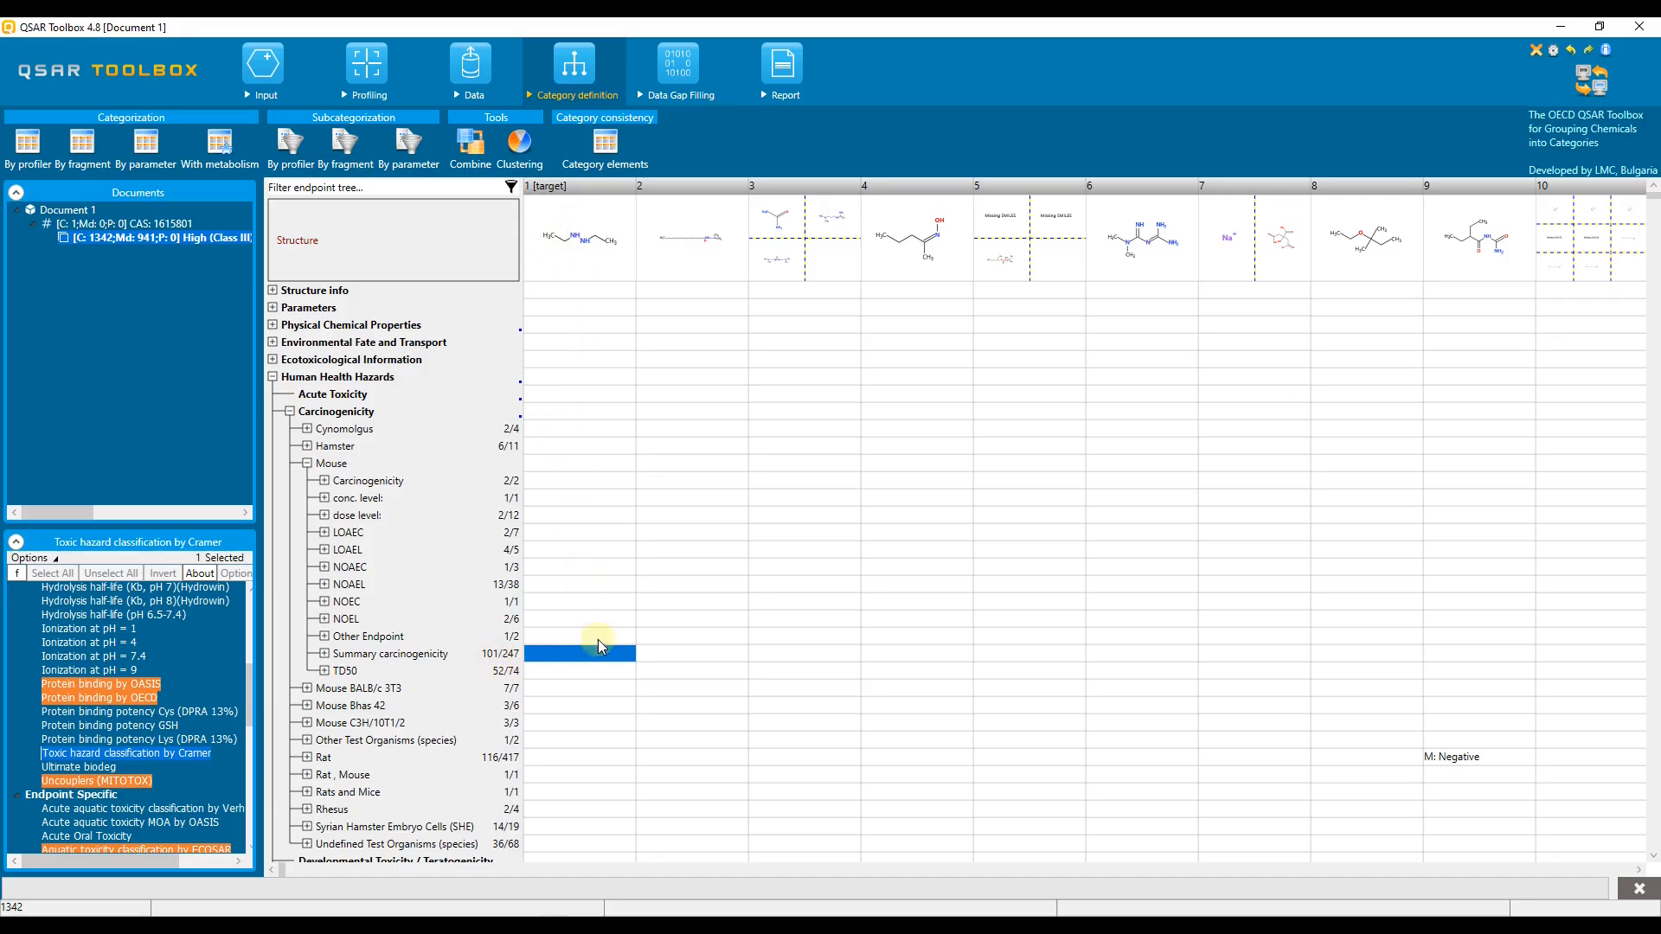
{"action": "left_click", "coordinate": [677, 92]}
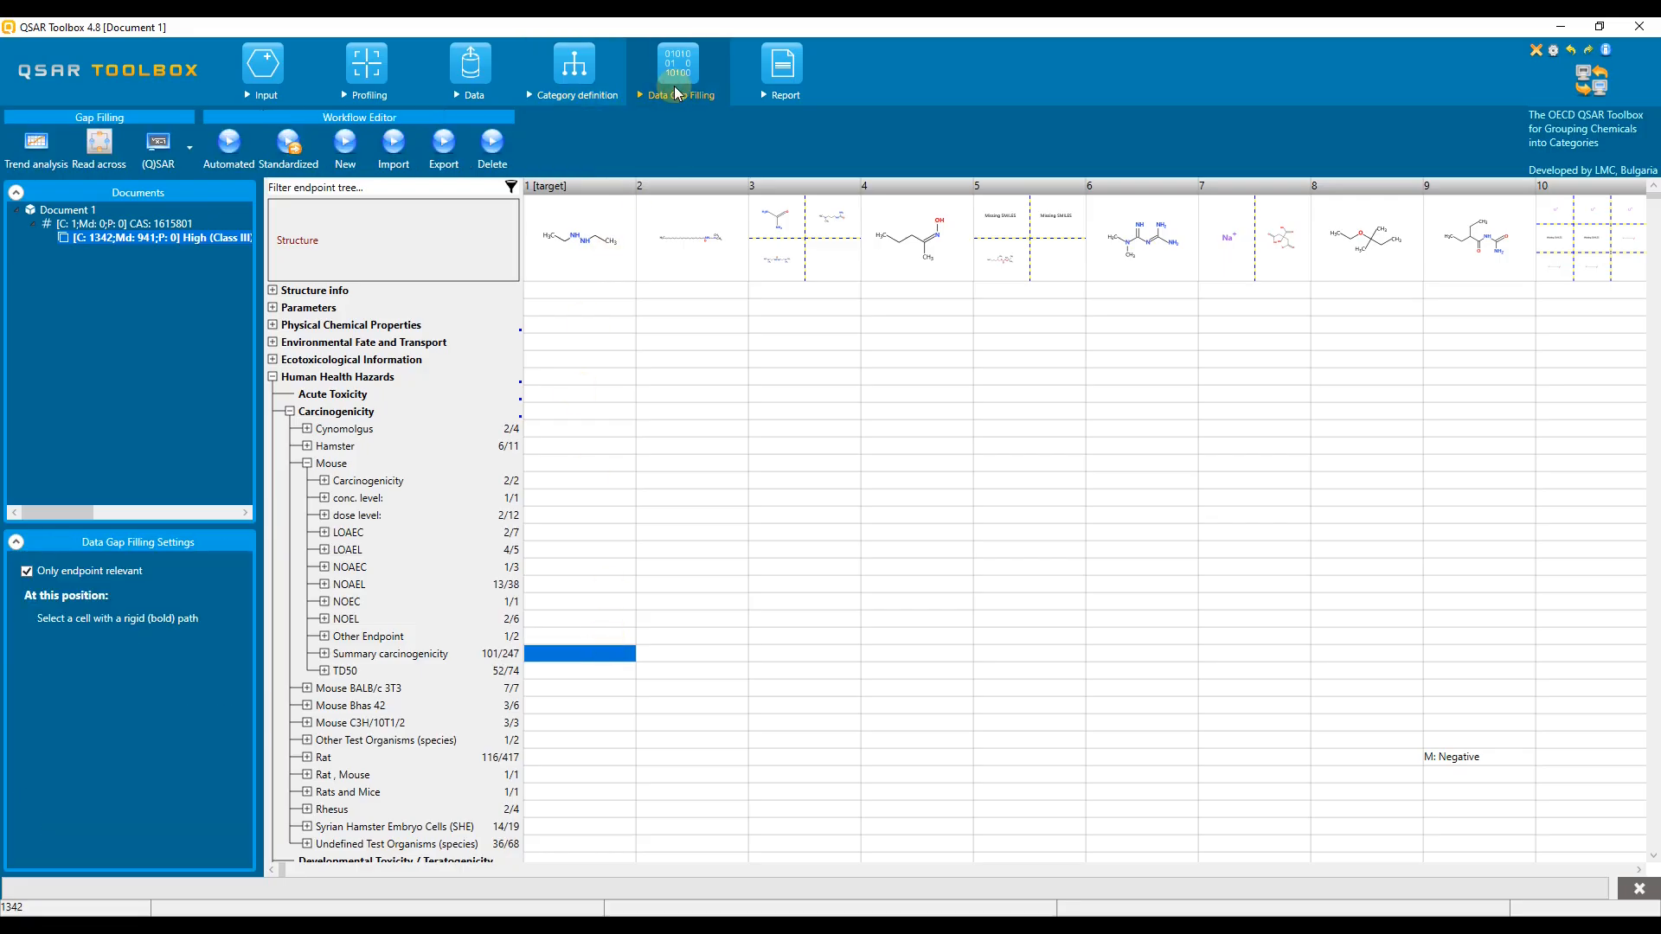
{"action": "left_click", "coordinate": [98, 142]}
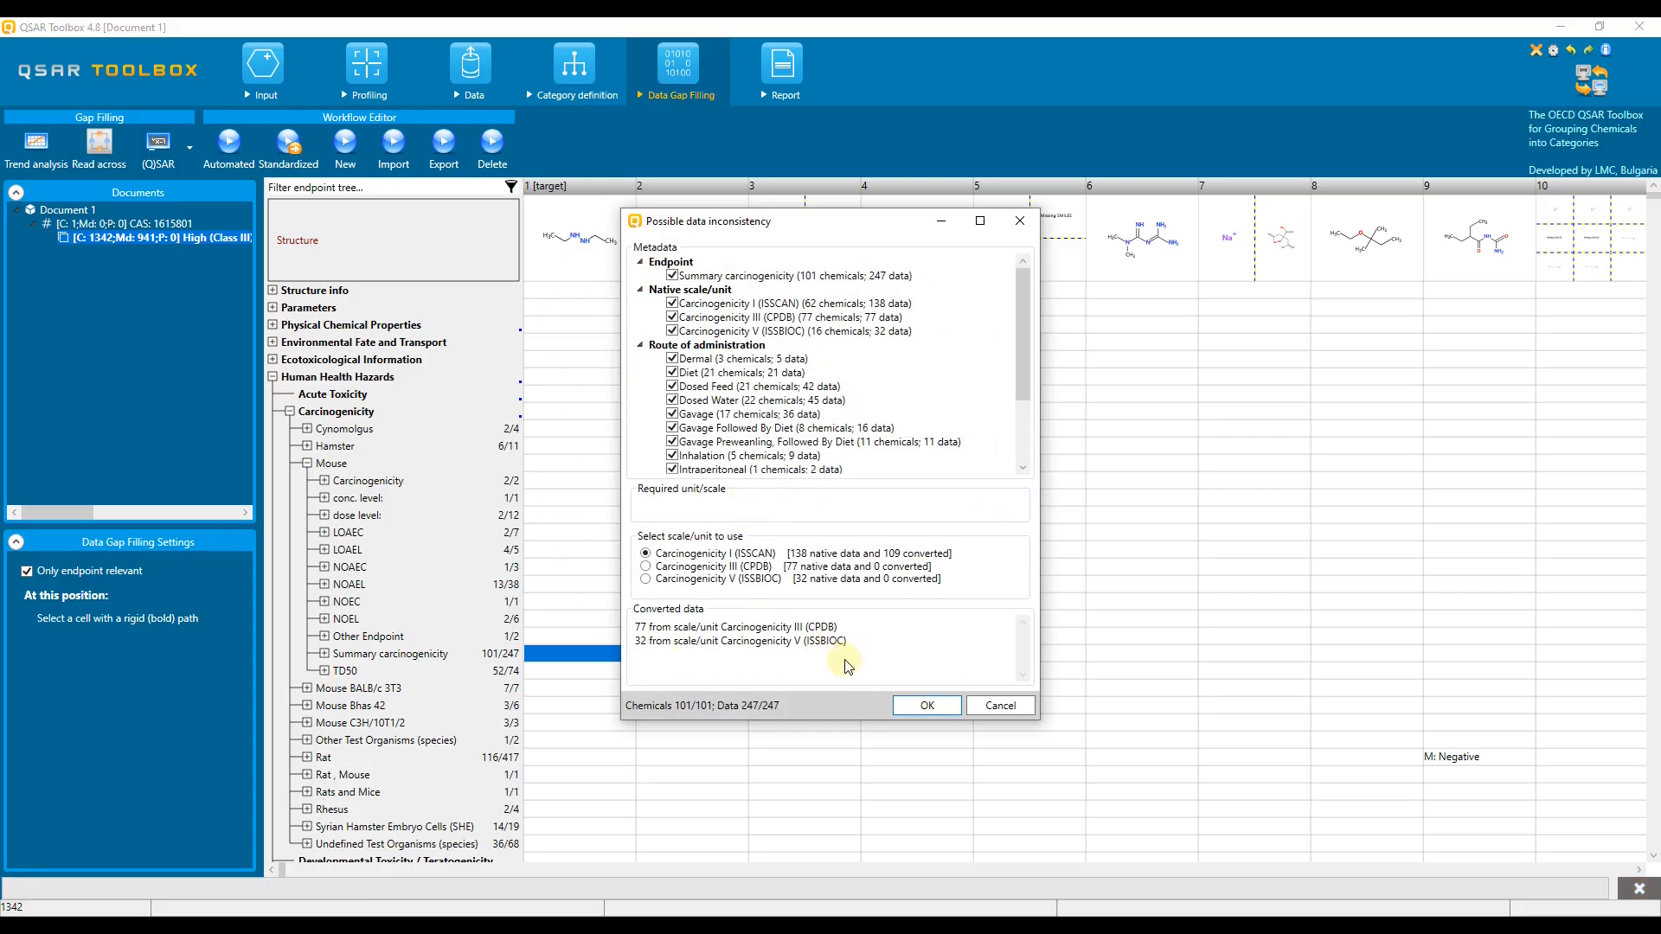
{"action": "left_click", "coordinate": [927, 706]}
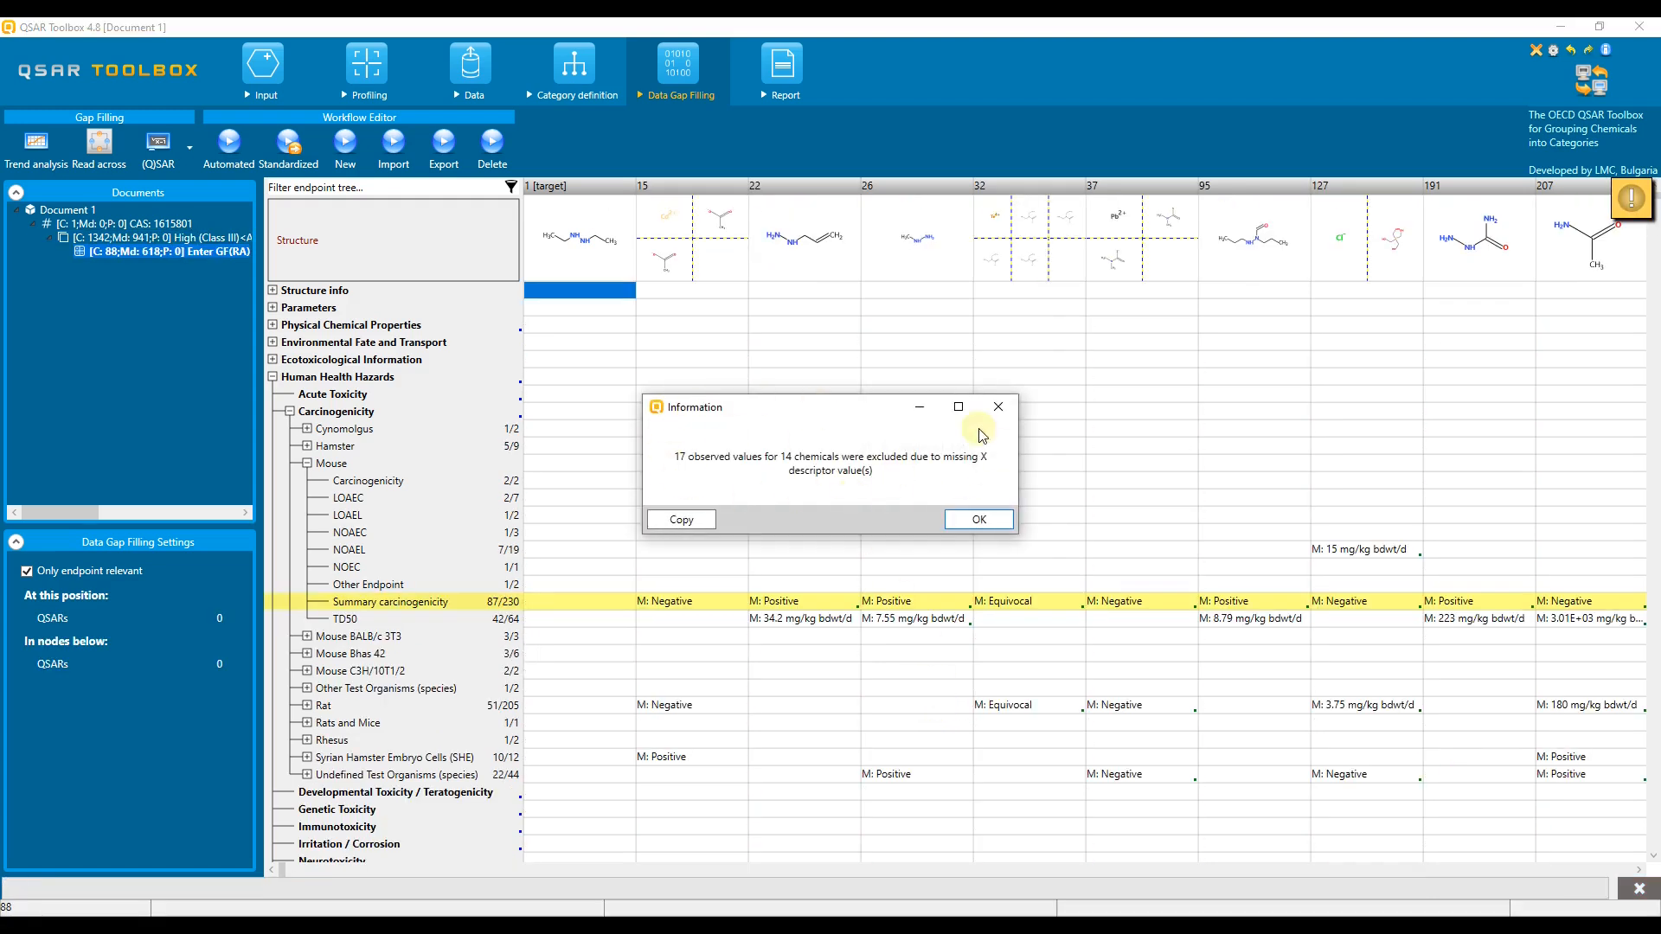
{"action": "left_click", "coordinate": [979, 519]}
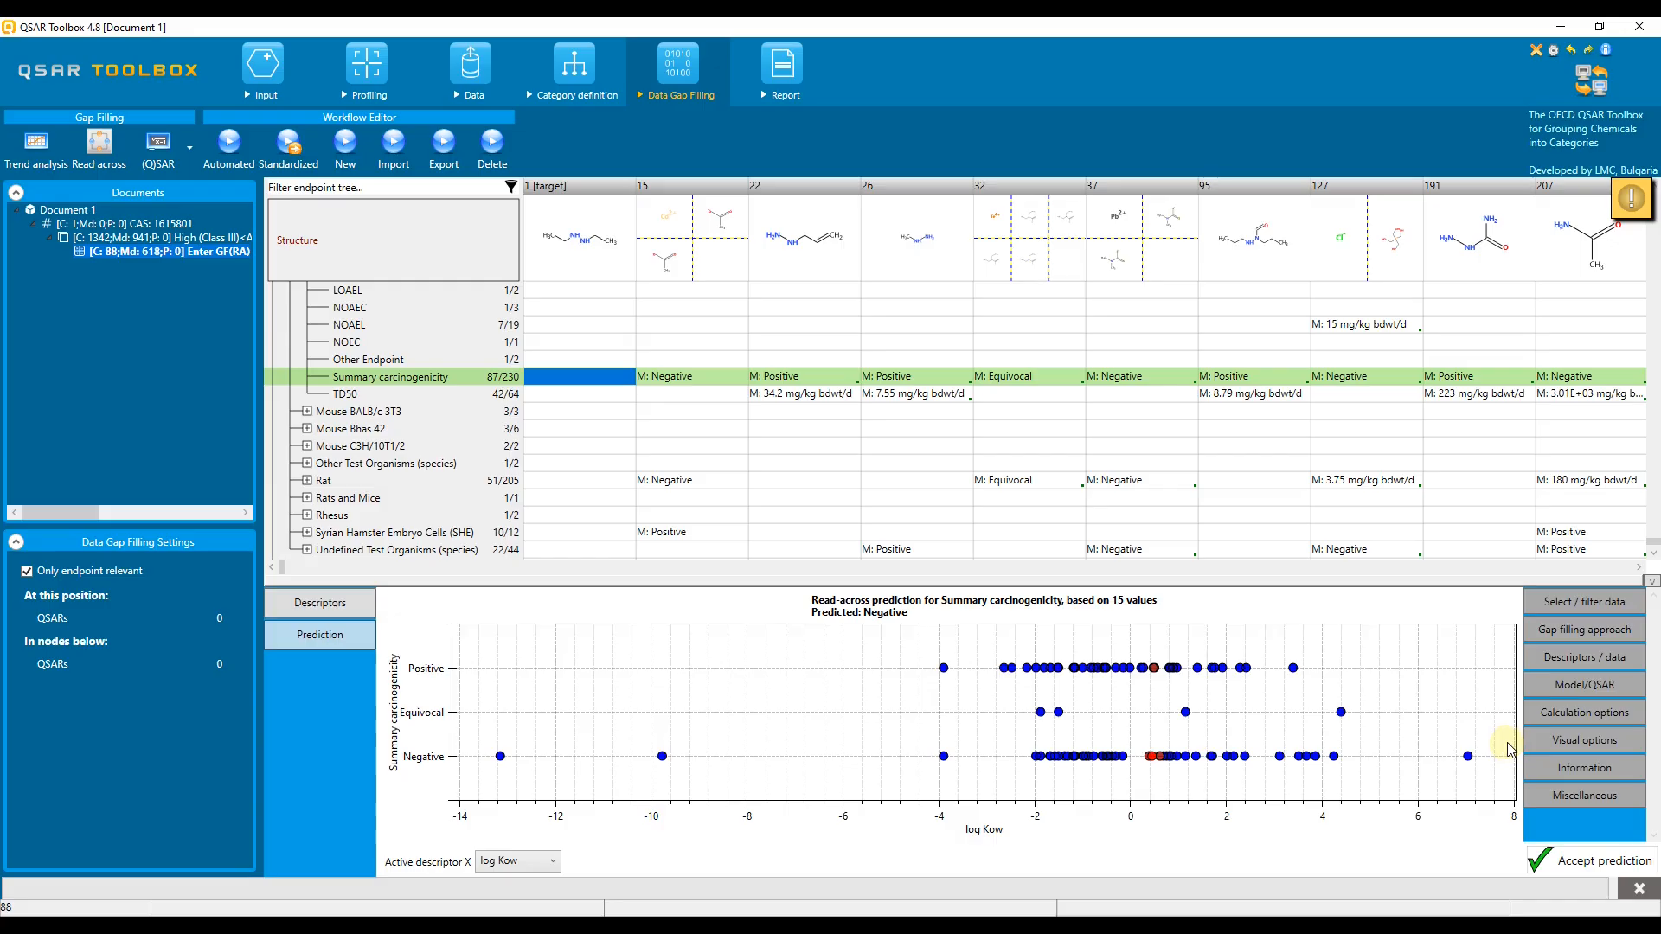
Step: Change the data usage in the calculation options of the read-across prediction
{"action": "left_click", "coordinate": [1541, 725]}
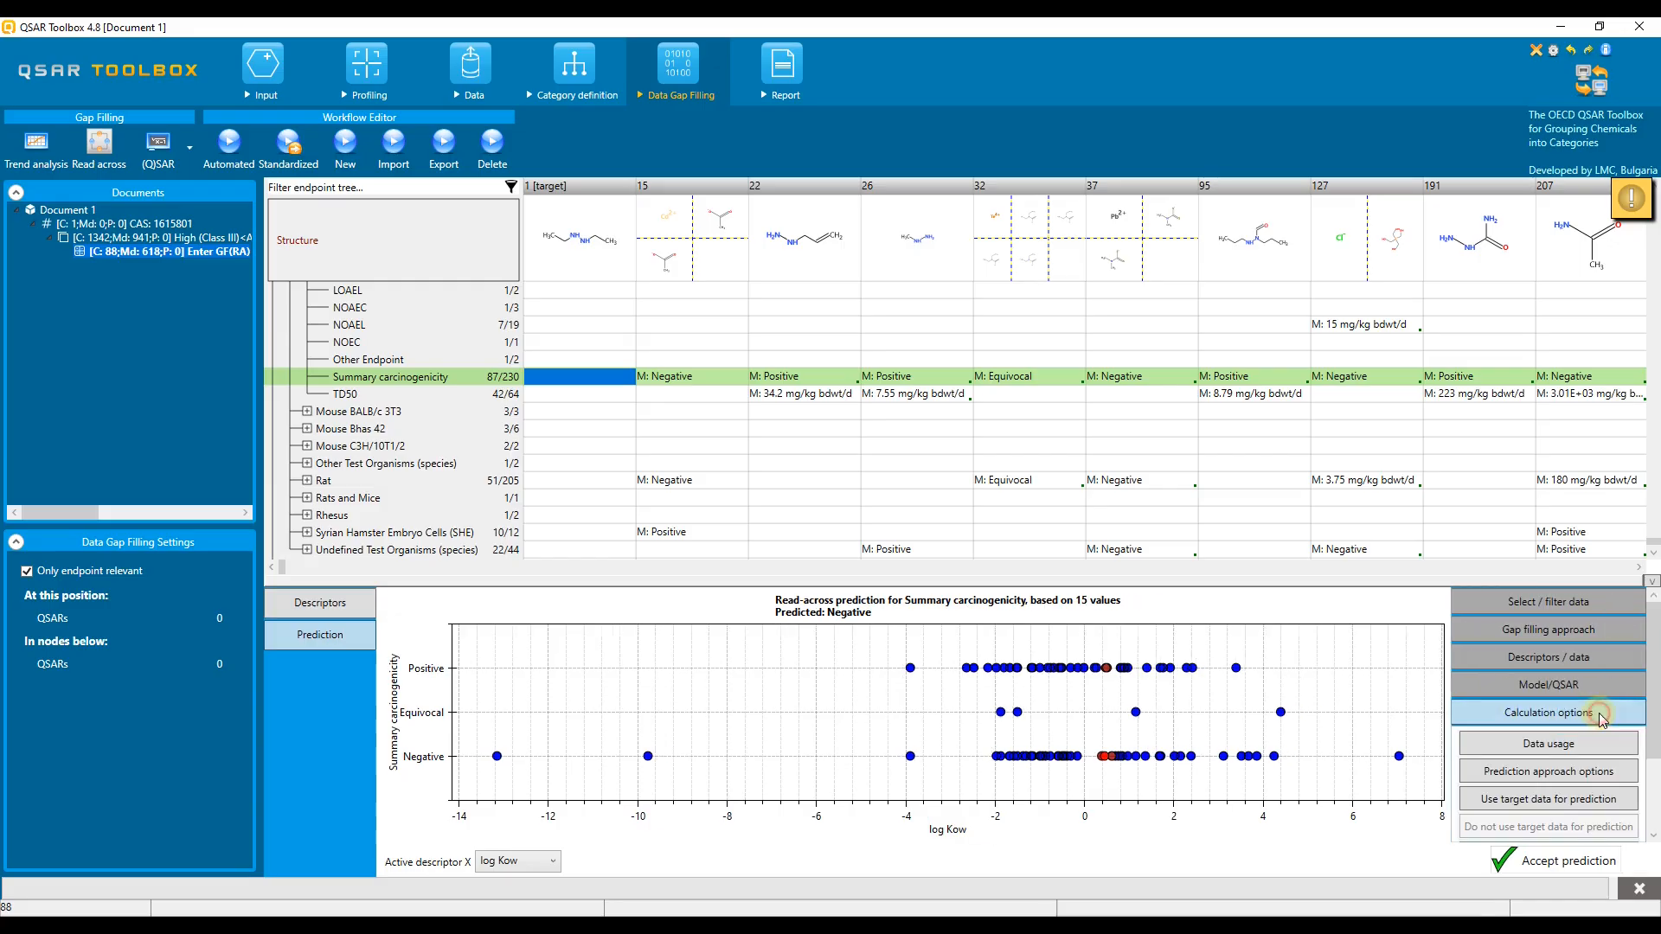
{"action": "left_click", "coordinate": [1550, 745]}
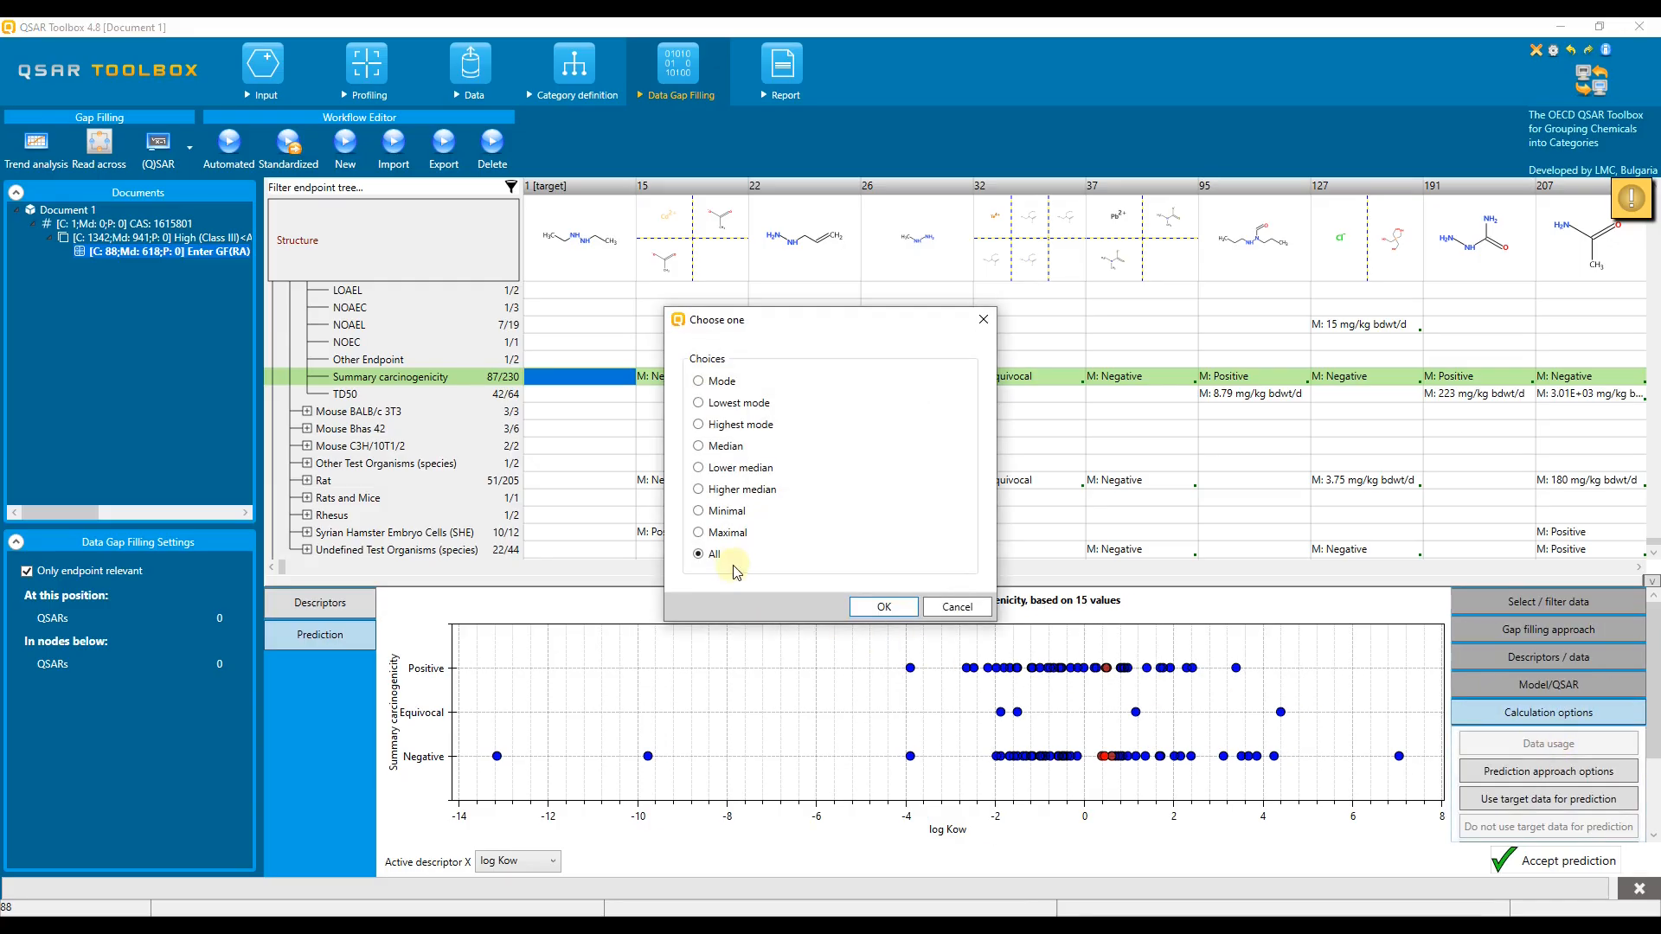
{"action": "left_click", "coordinate": [875, 606]}
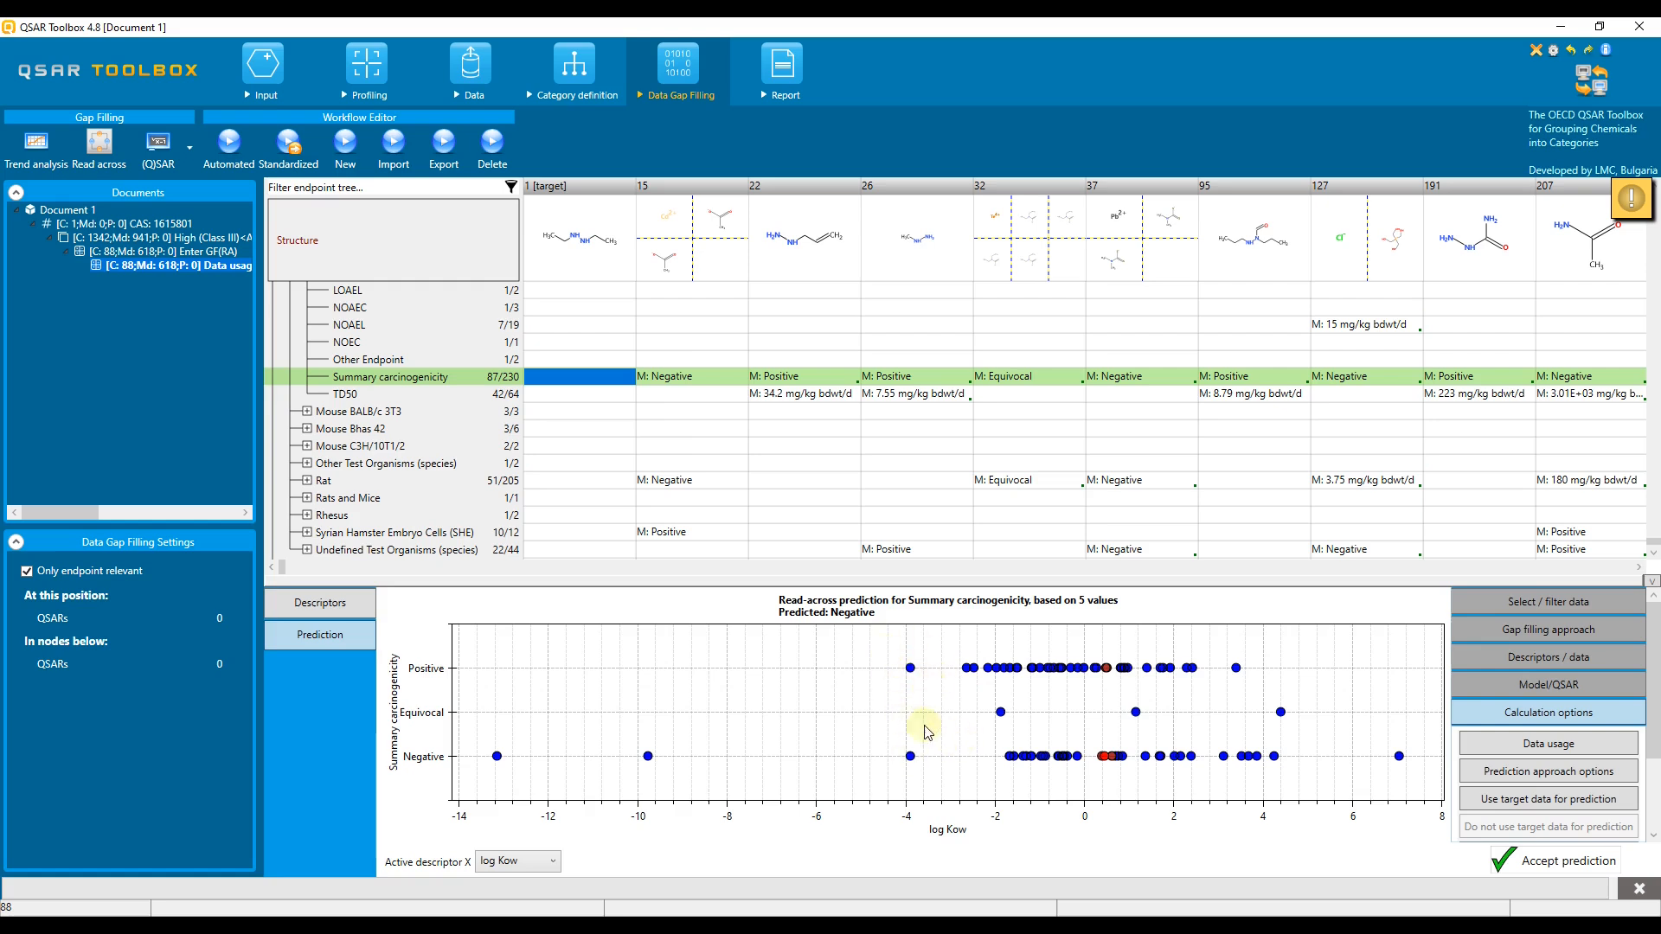
Step: Subcategorize the analogues by Substance type and remove the dissociating chemicals that differ from the target
{"action": "mouse_move", "coordinate": [1630, 207]}
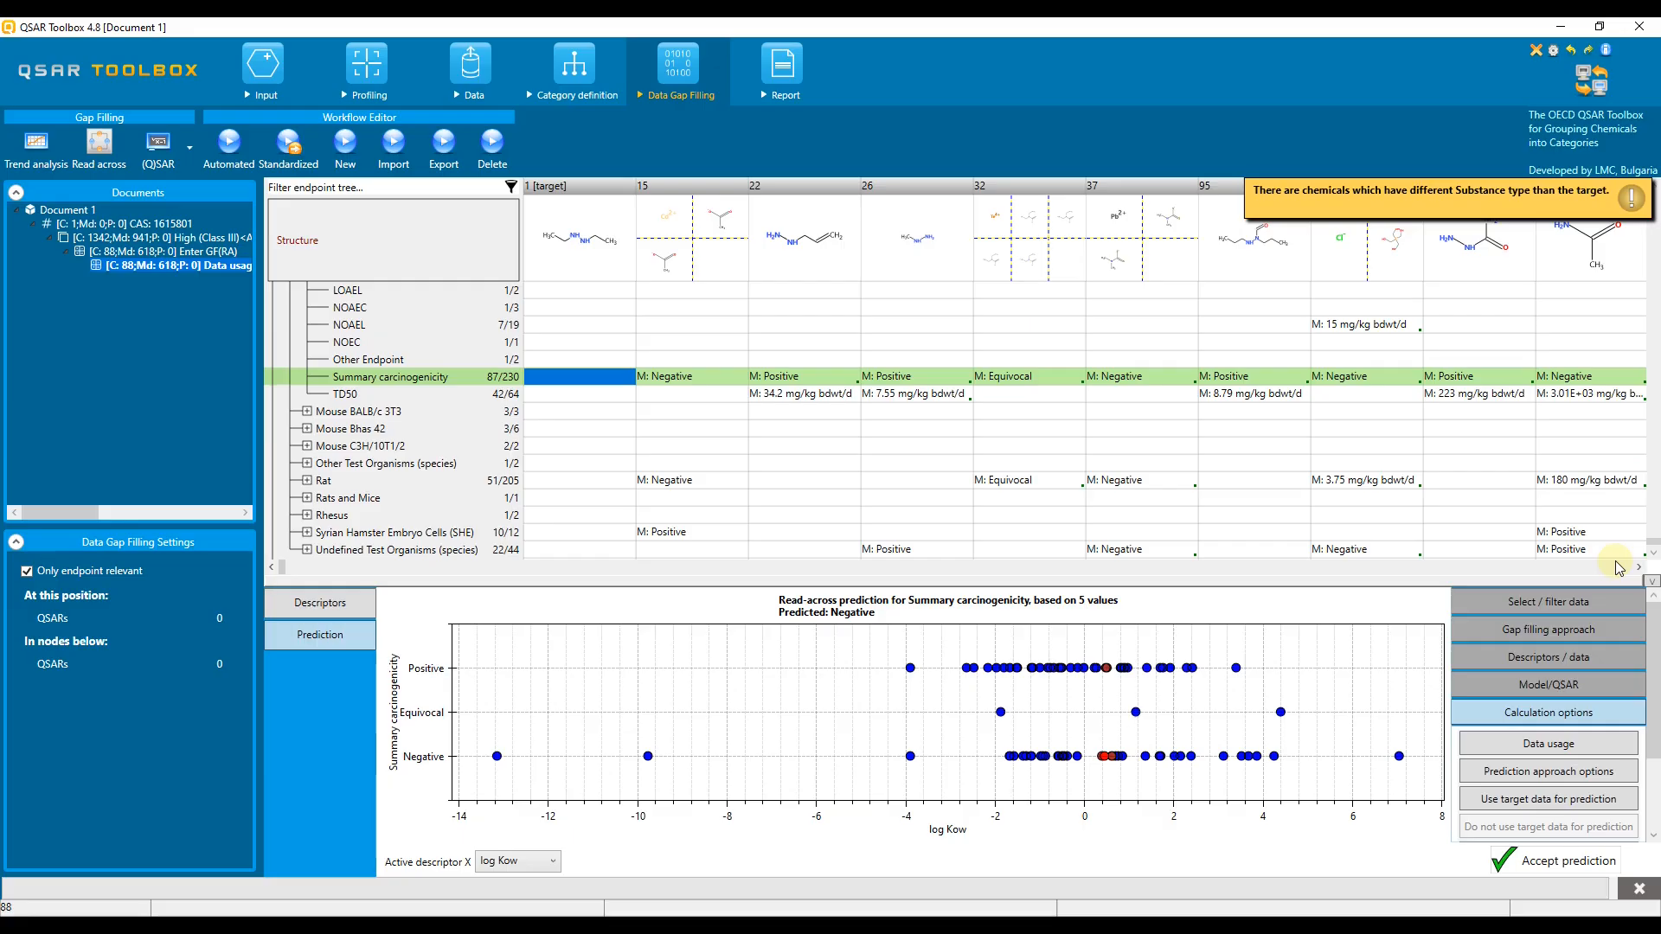
{"action": "left_click", "coordinate": [1546, 605]}
{"action": "left_click", "coordinate": [1550, 634]}
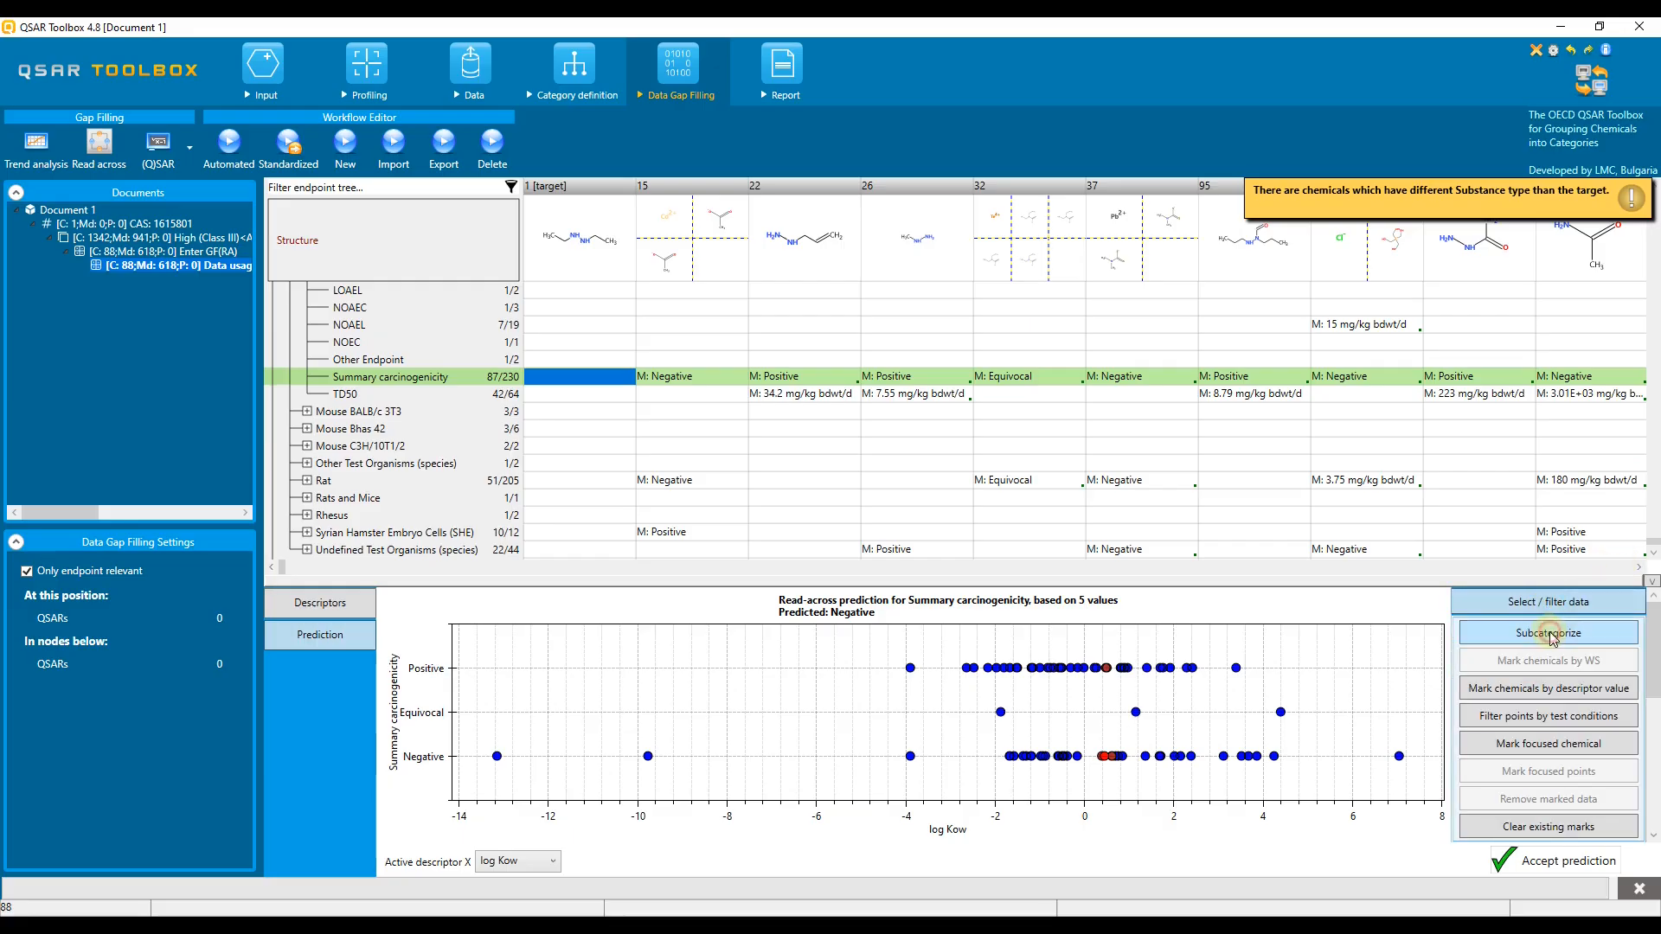
{"action": "left_click_drag", "start_coordinate": [826, 205], "coordinate": [346, 134]}
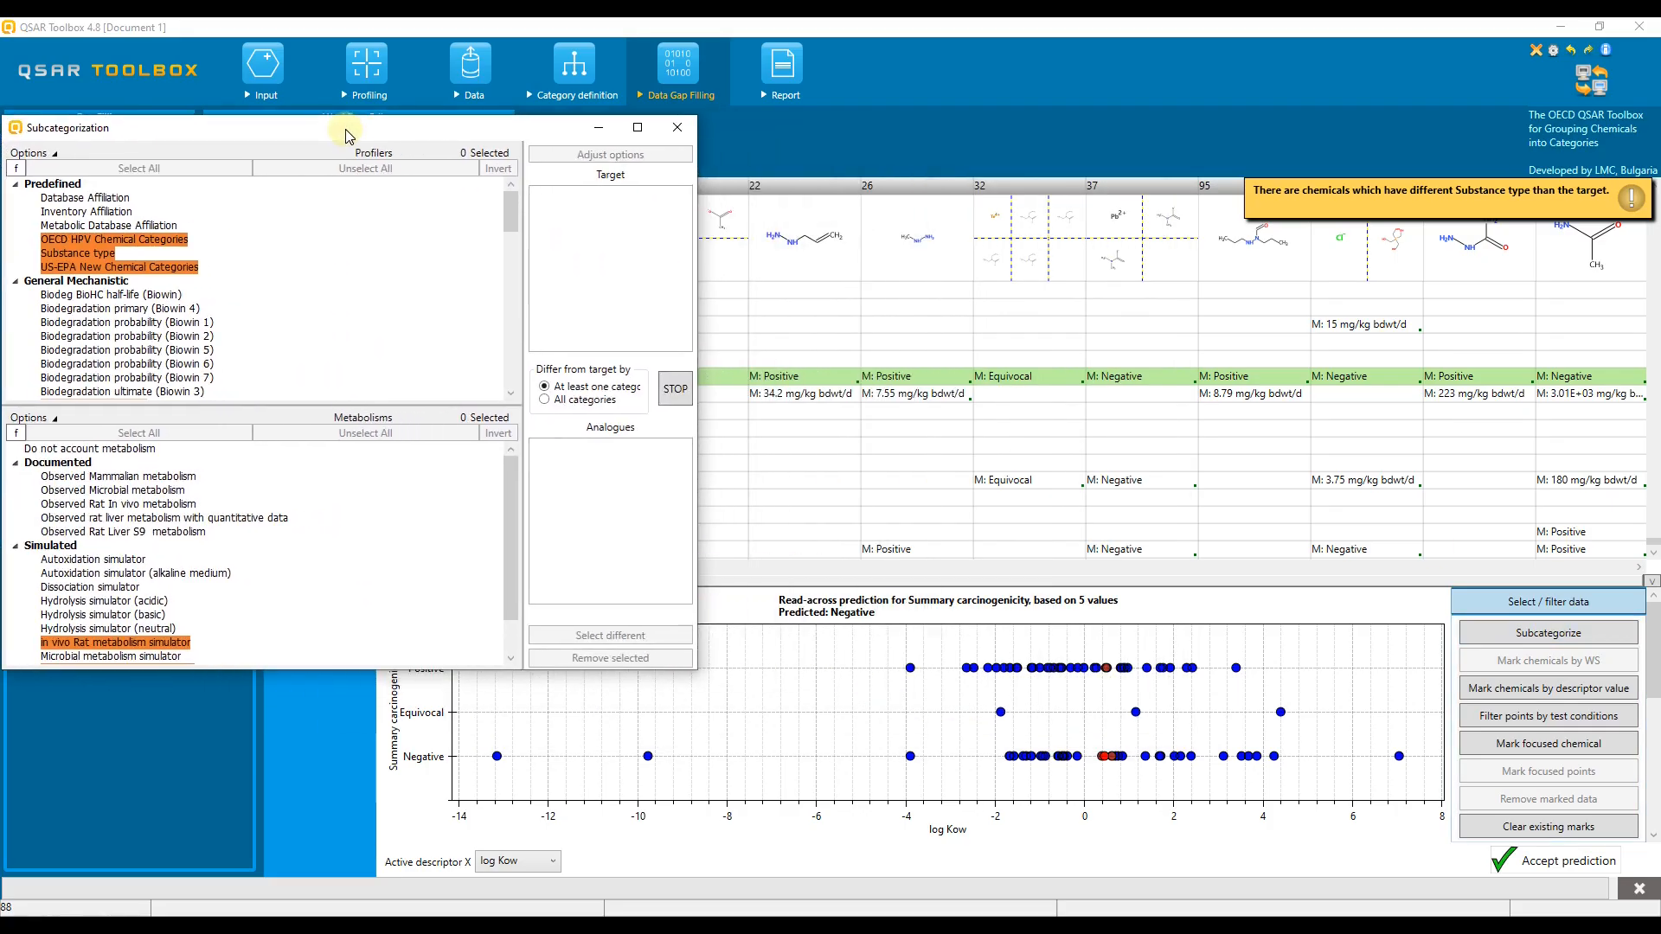
{"action": "left_click", "coordinate": [337, 252]}
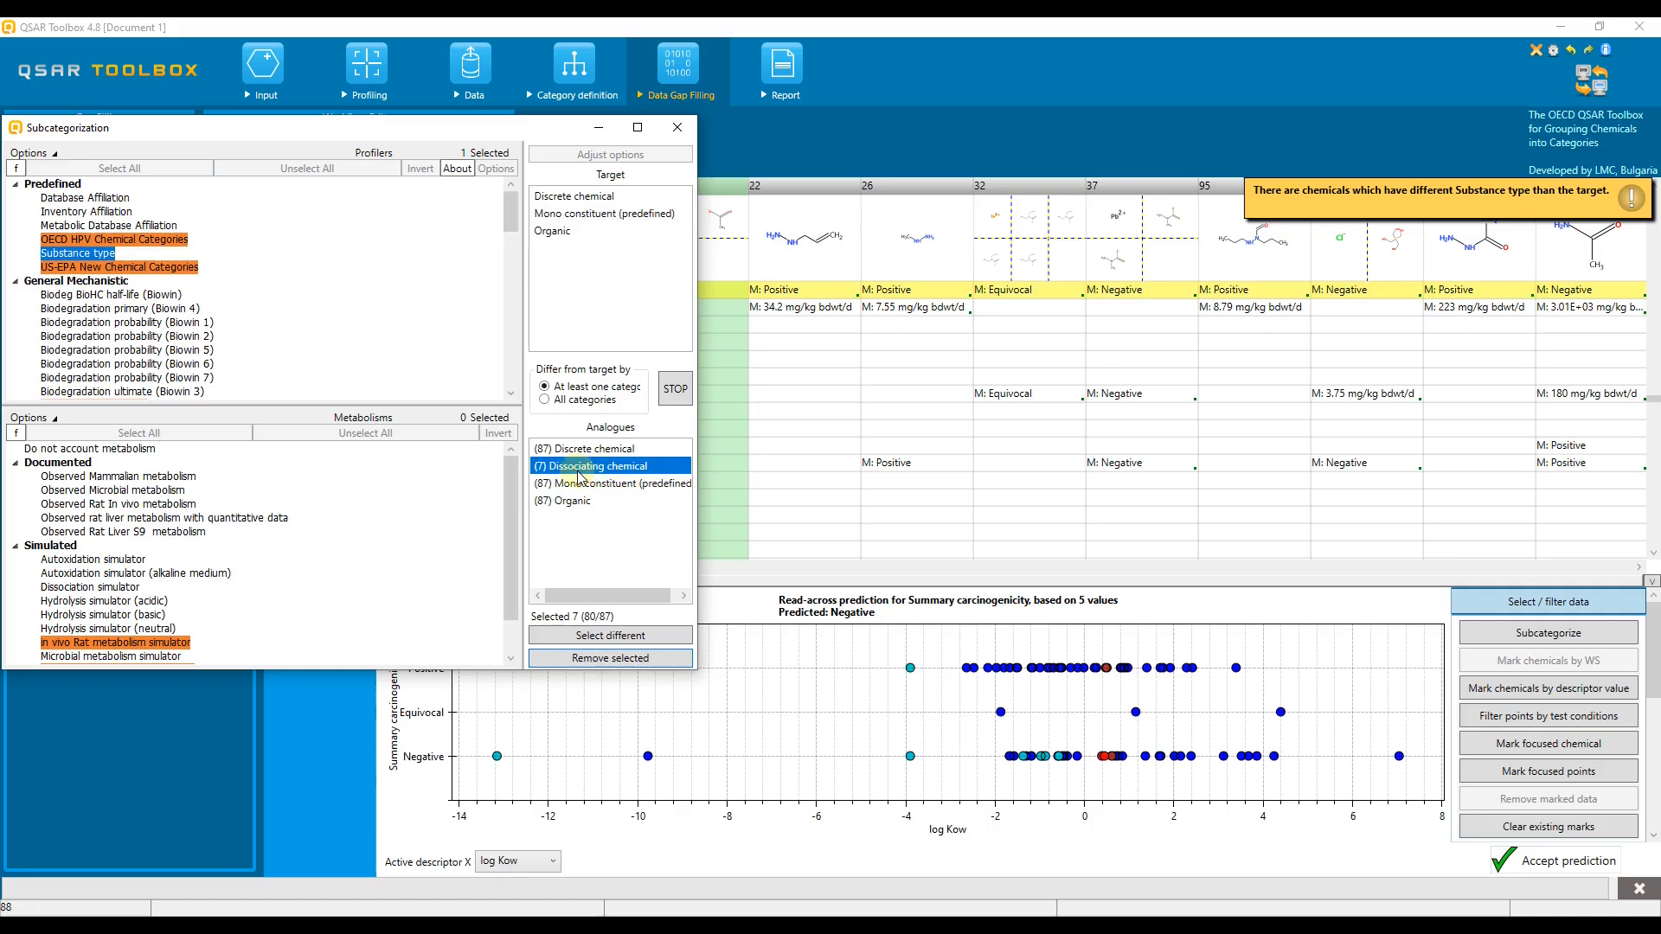
{"action": "left_click", "coordinate": [571, 659]}
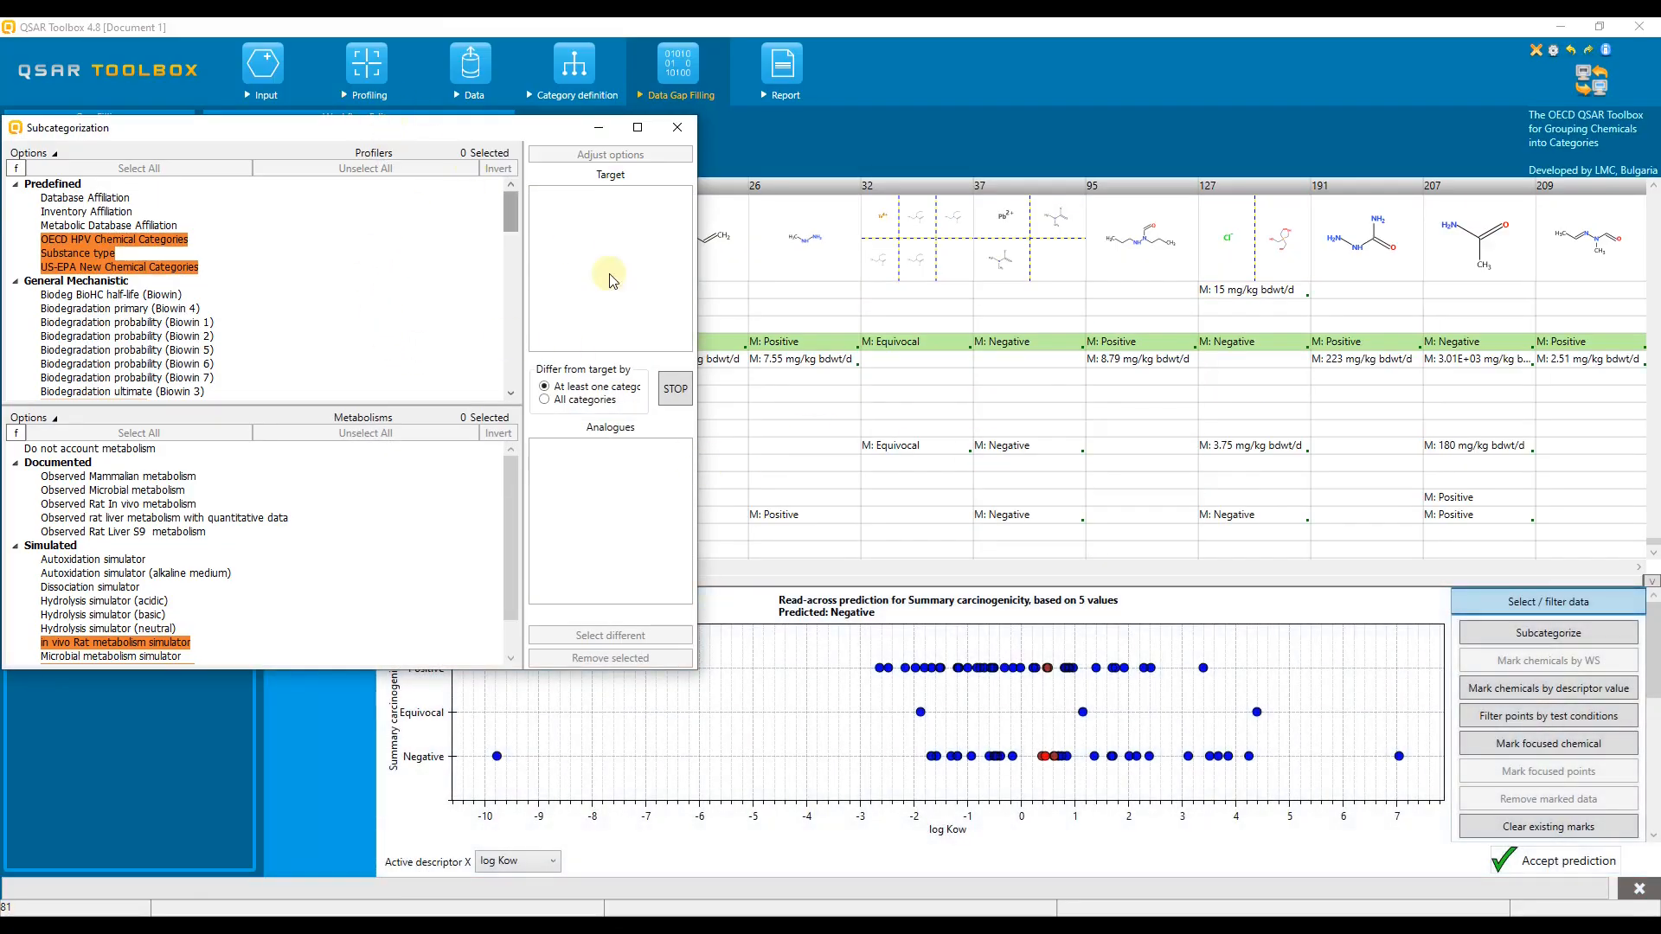
Step: Subcategorize by Oncologic Primary Classification and remove the analogues that differ from the target's Hydrazo Type Compounds category
{"action": "left_click_drag", "start_coordinate": [695, 314], "coordinate": [573, 322]}
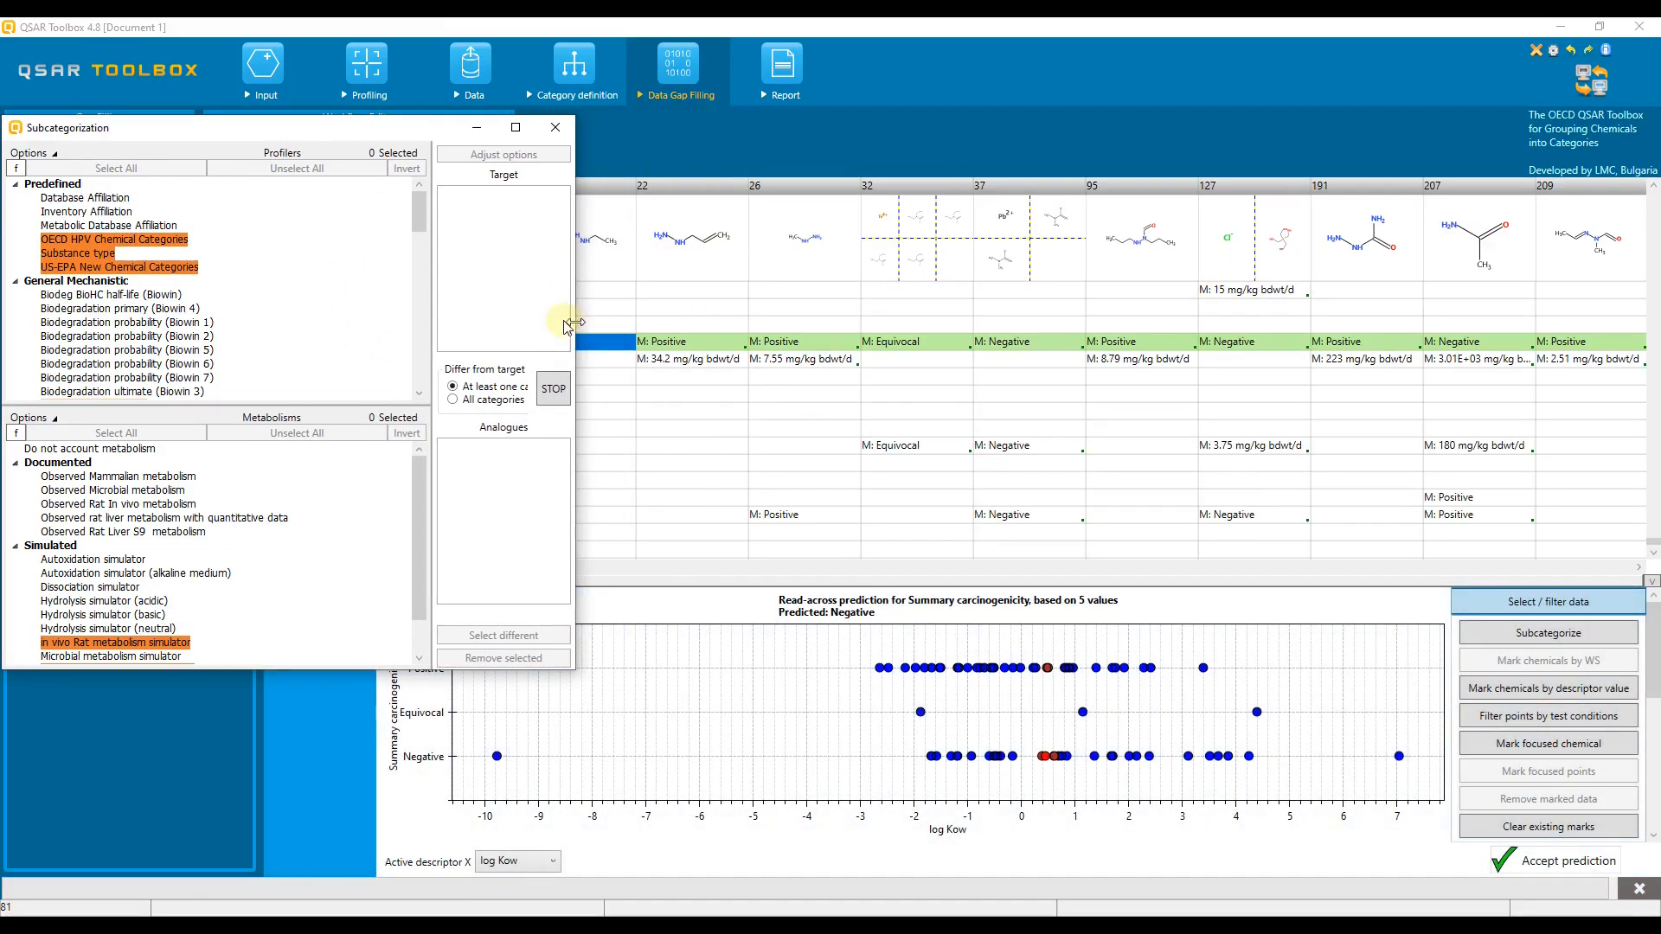
{"action": "left_click_drag", "start_coordinate": [423, 220], "coordinate": [408, 328]}
{"action": "left_click", "coordinate": [208, 329]}
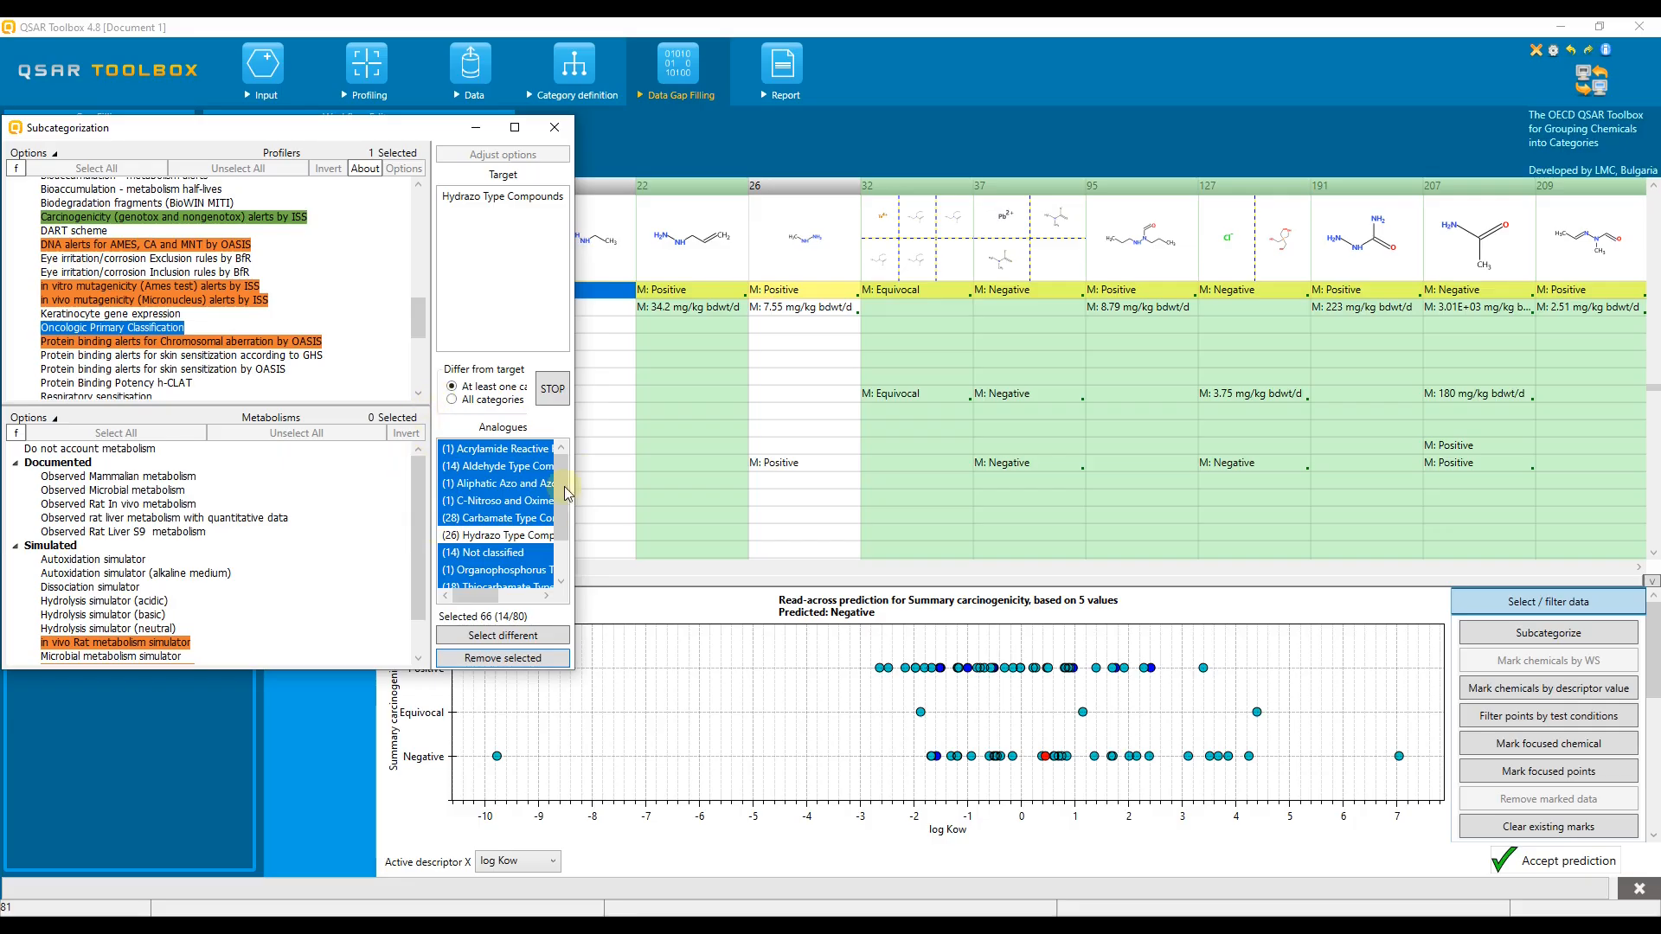
{"action": "left_click_drag", "start_coordinate": [576, 421], "coordinate": [519, 422]}
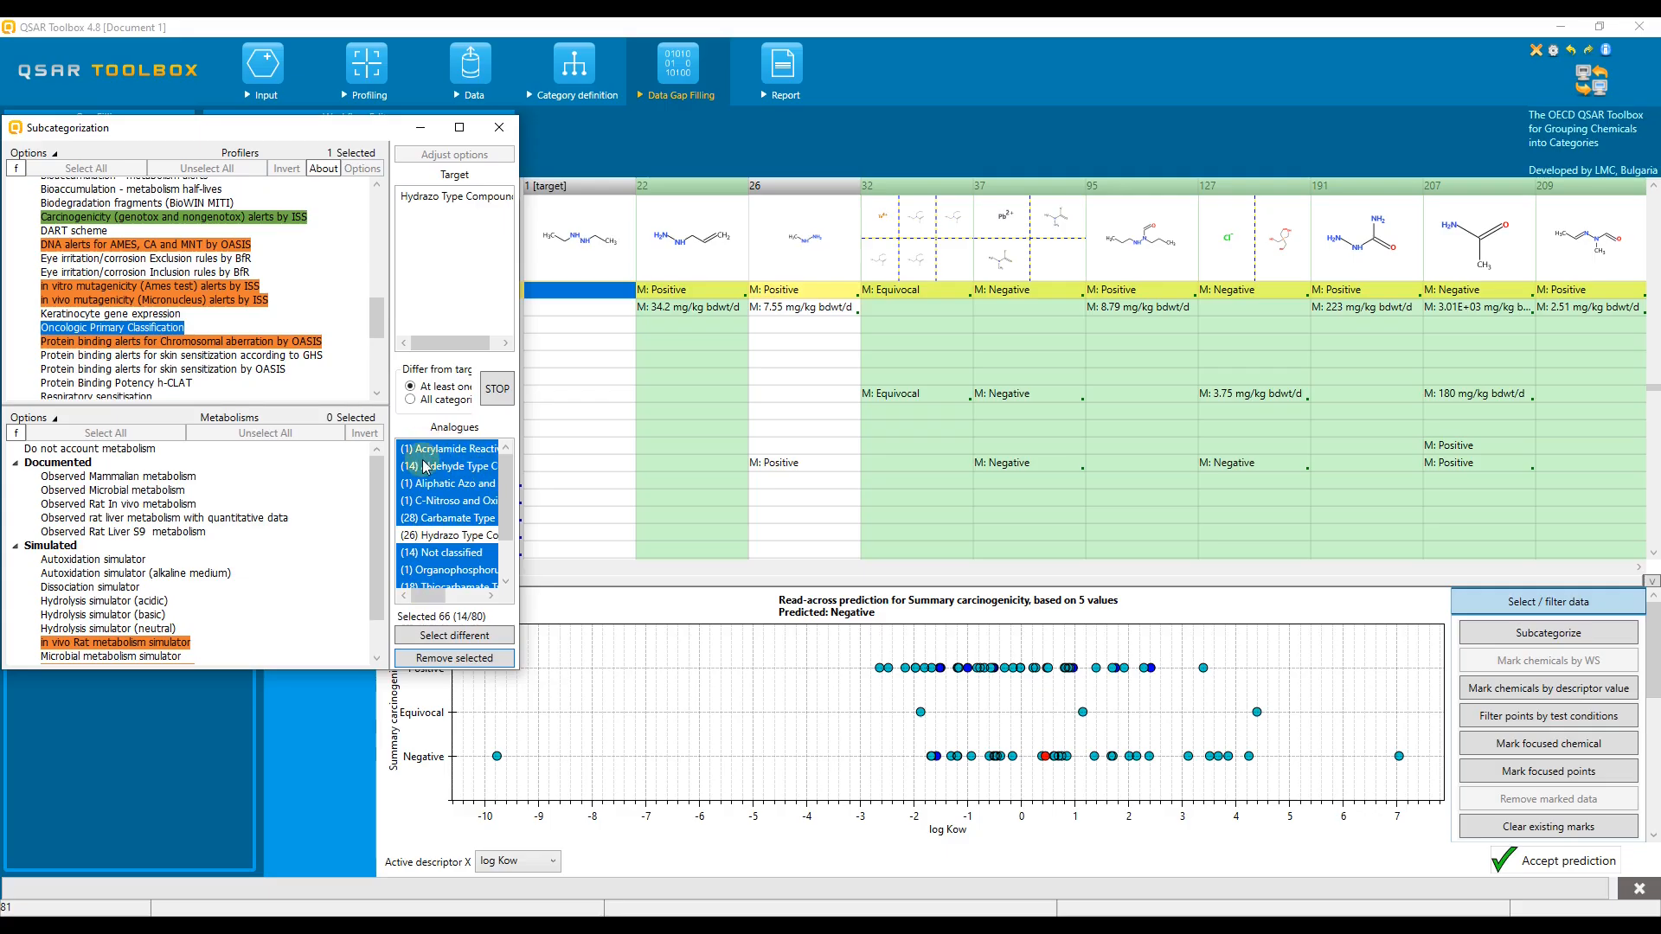
{"action": "left_click", "coordinate": [456, 658]}
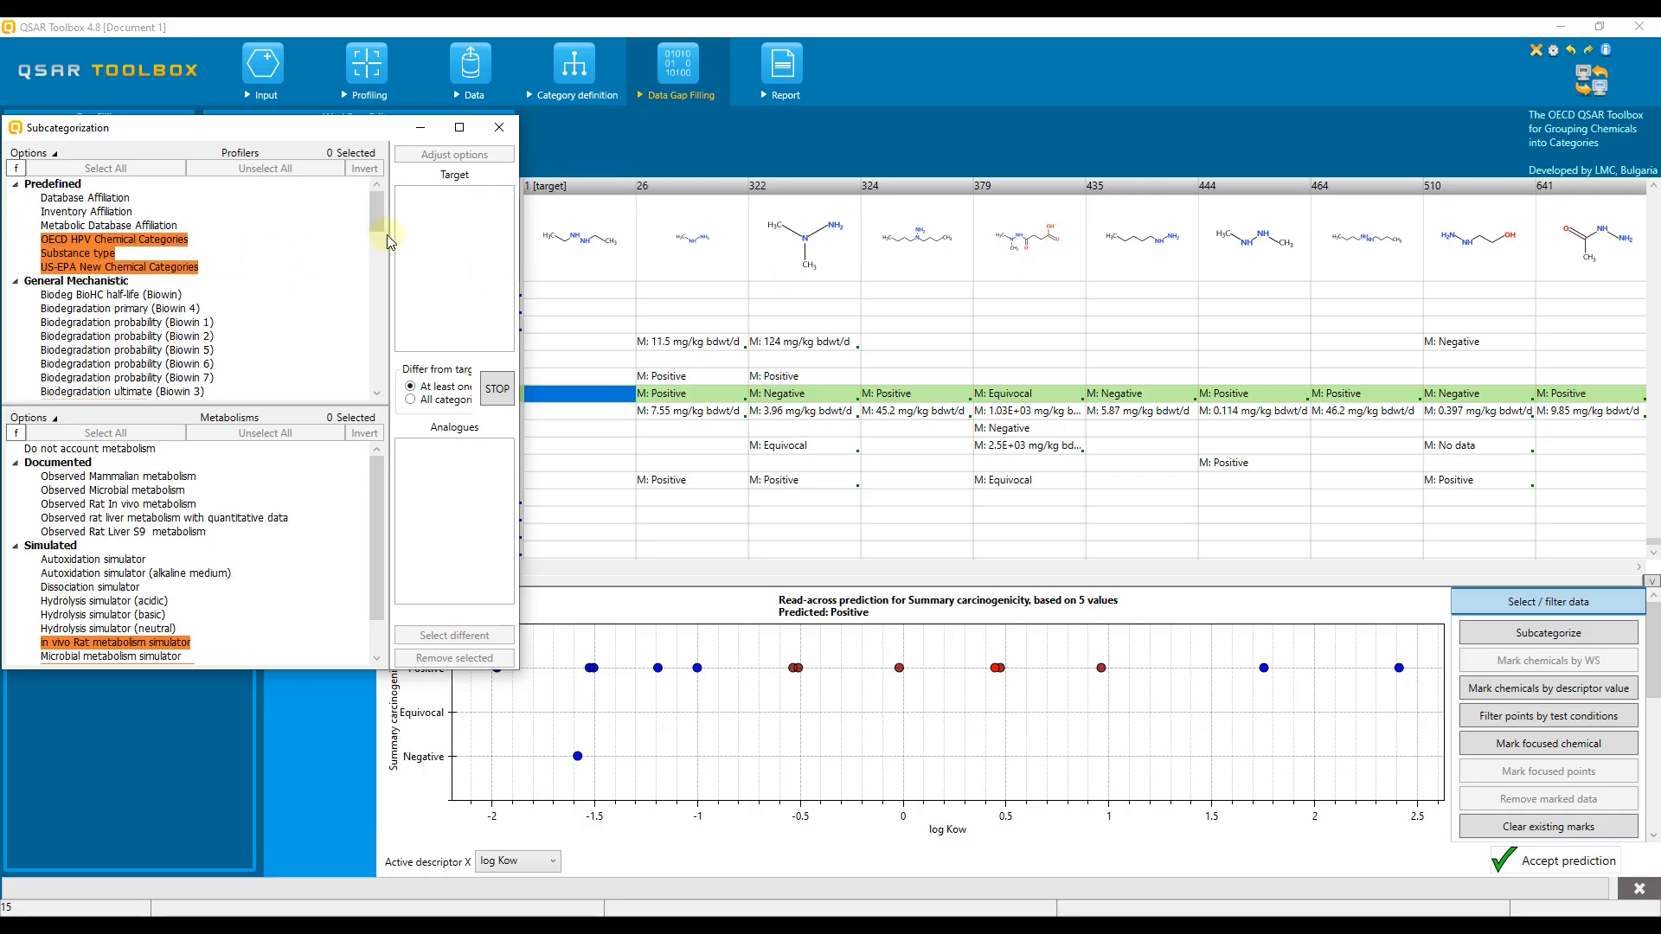
Step: Subcategorize by Organic functional groups and remove the differing analogues with alcohol, carboxylic acid or hydrazide groups
{"action": "scroll", "coordinate": [375, 236], "scroll_direction": "down", "scroll_amount": 2}
{"action": "left_click_drag", "start_coordinate": [376, 236], "coordinate": [361, 375]}
{"action": "left_click", "coordinate": [144, 315]}
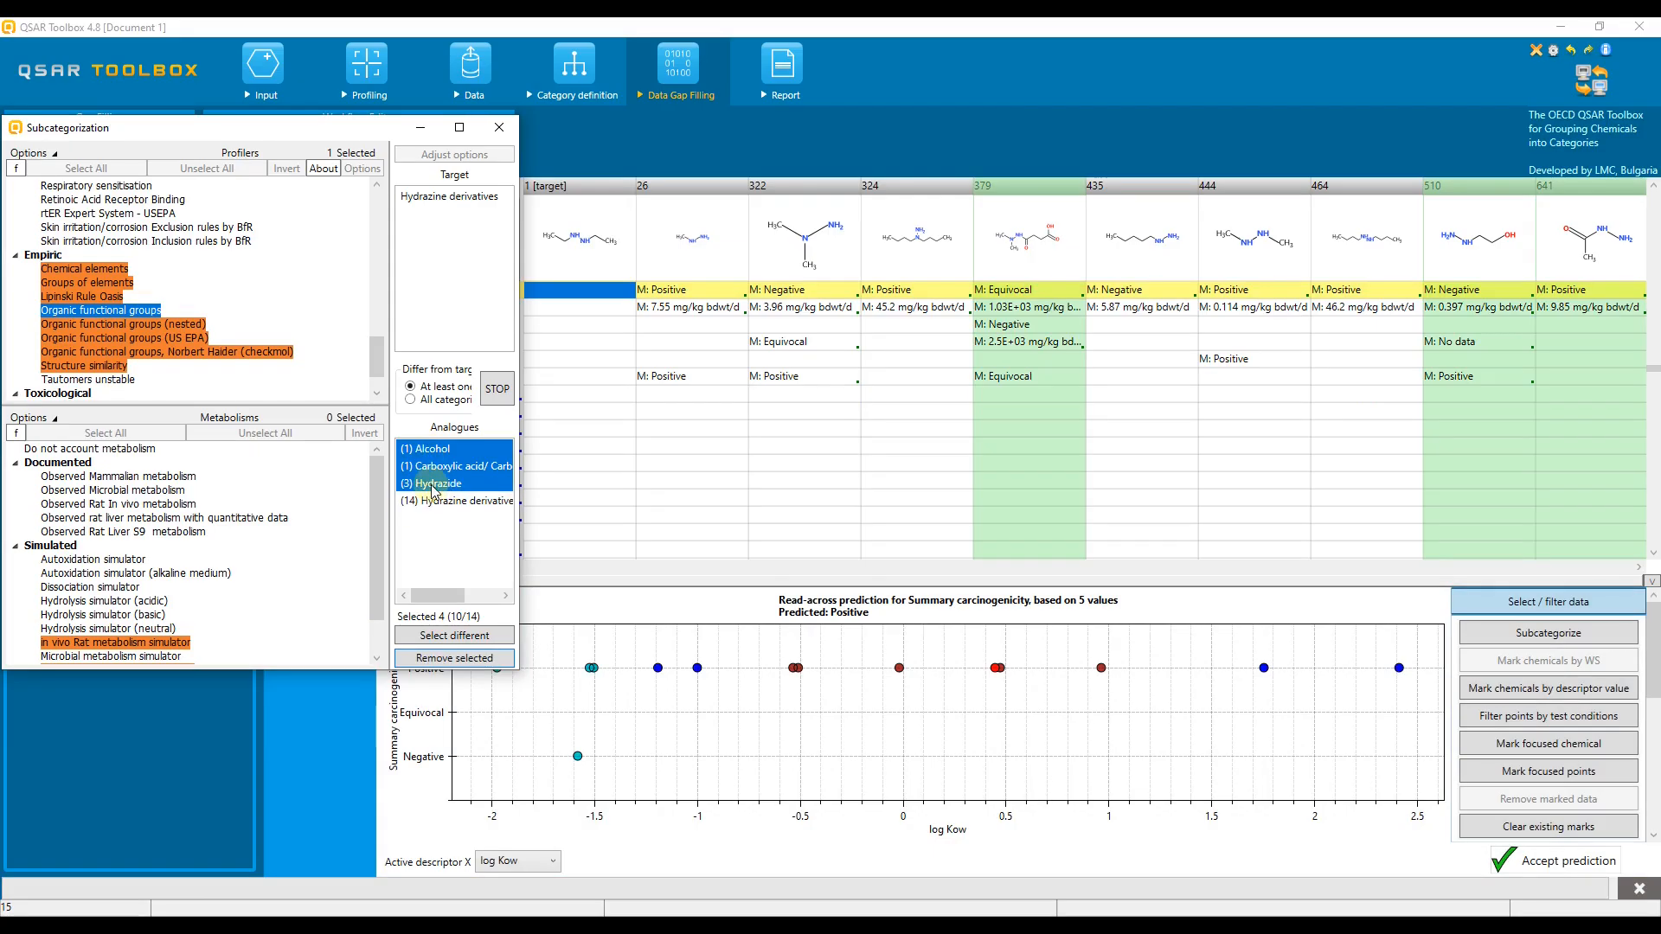
{"action": "left_click", "coordinate": [404, 666]}
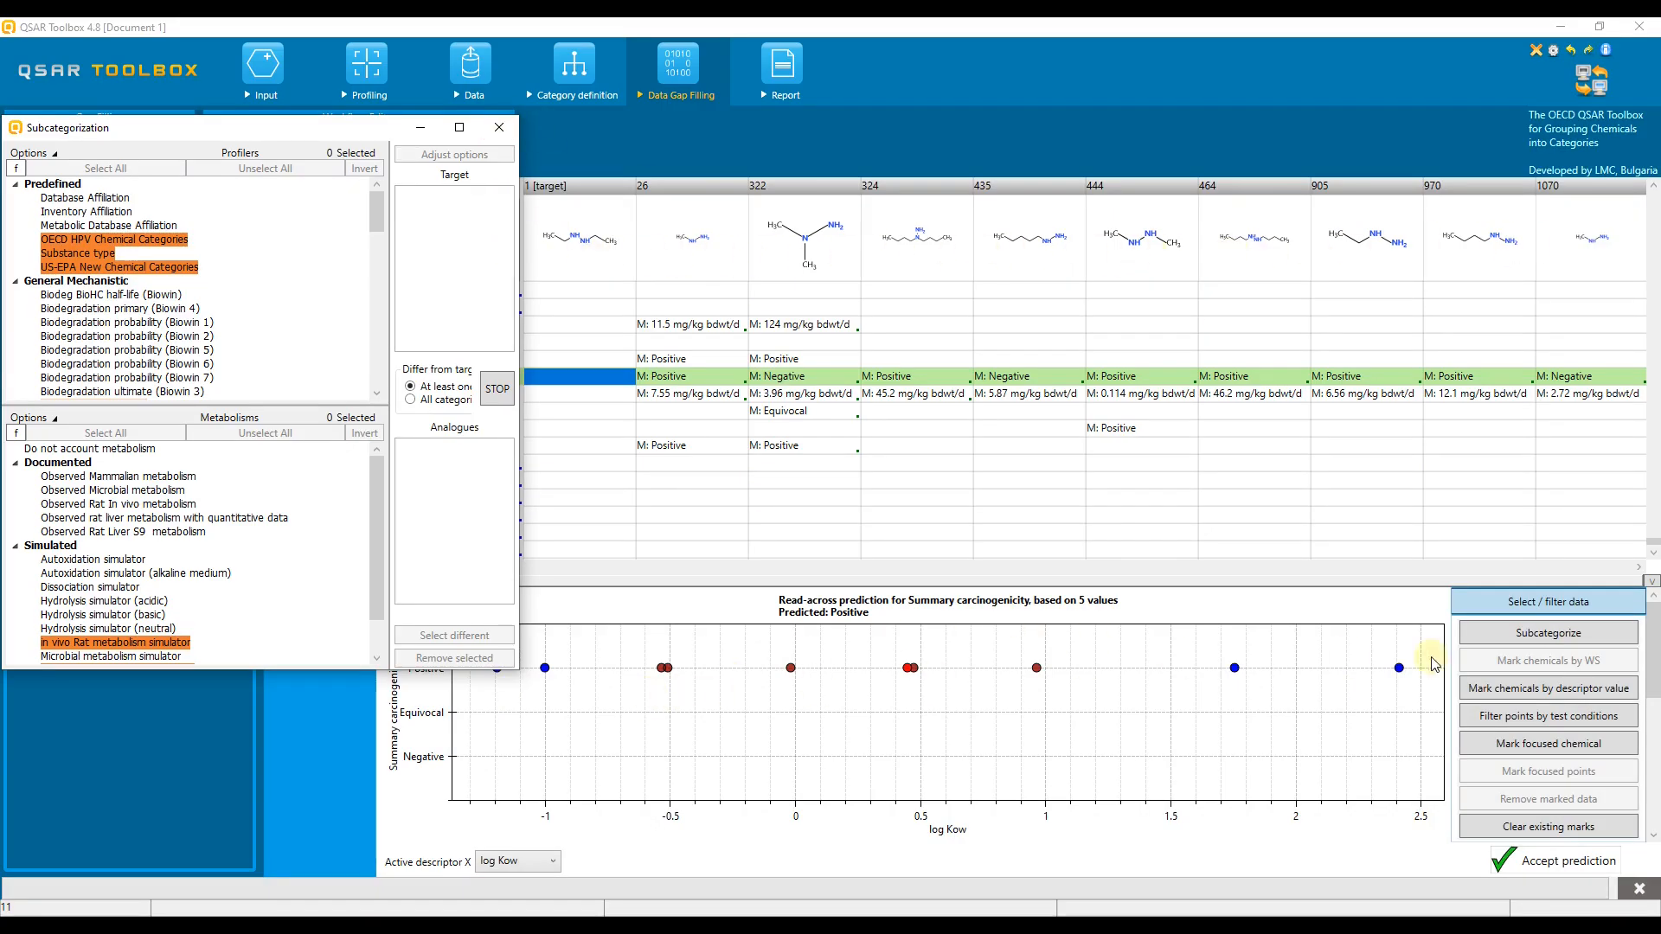
Step: Accept the read-across prediction for the target's mouse Summary carcinogenicity and close the notification
{"action": "left_click", "coordinate": [1542, 863]}
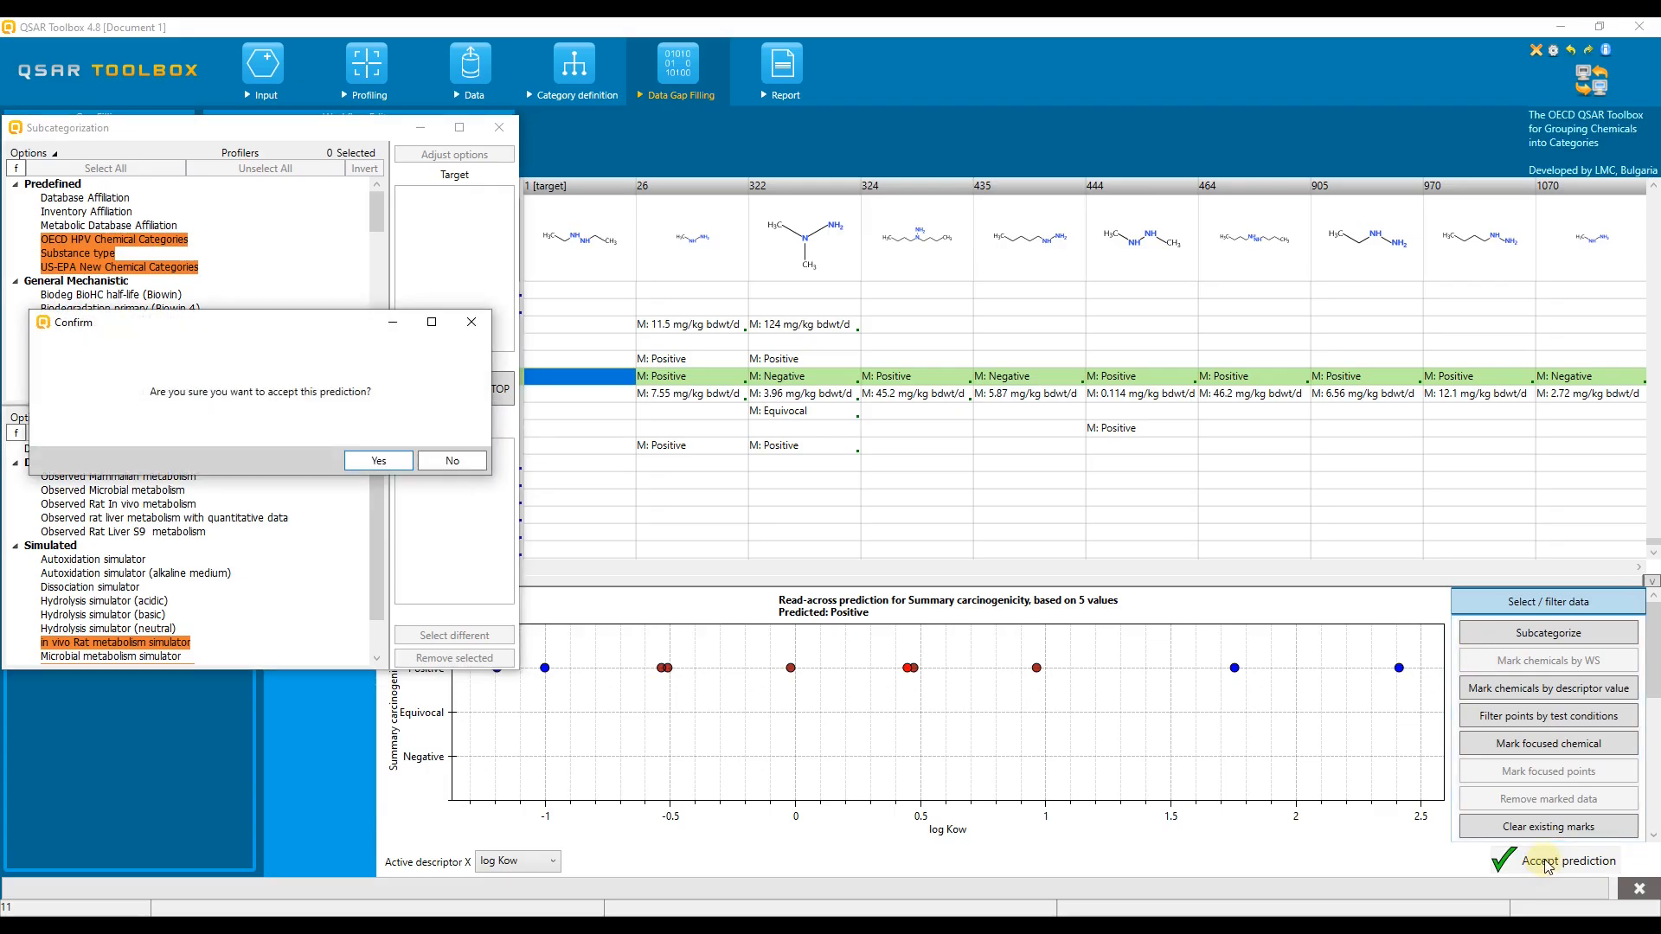
{"action": "left_click", "coordinate": [379, 460]}
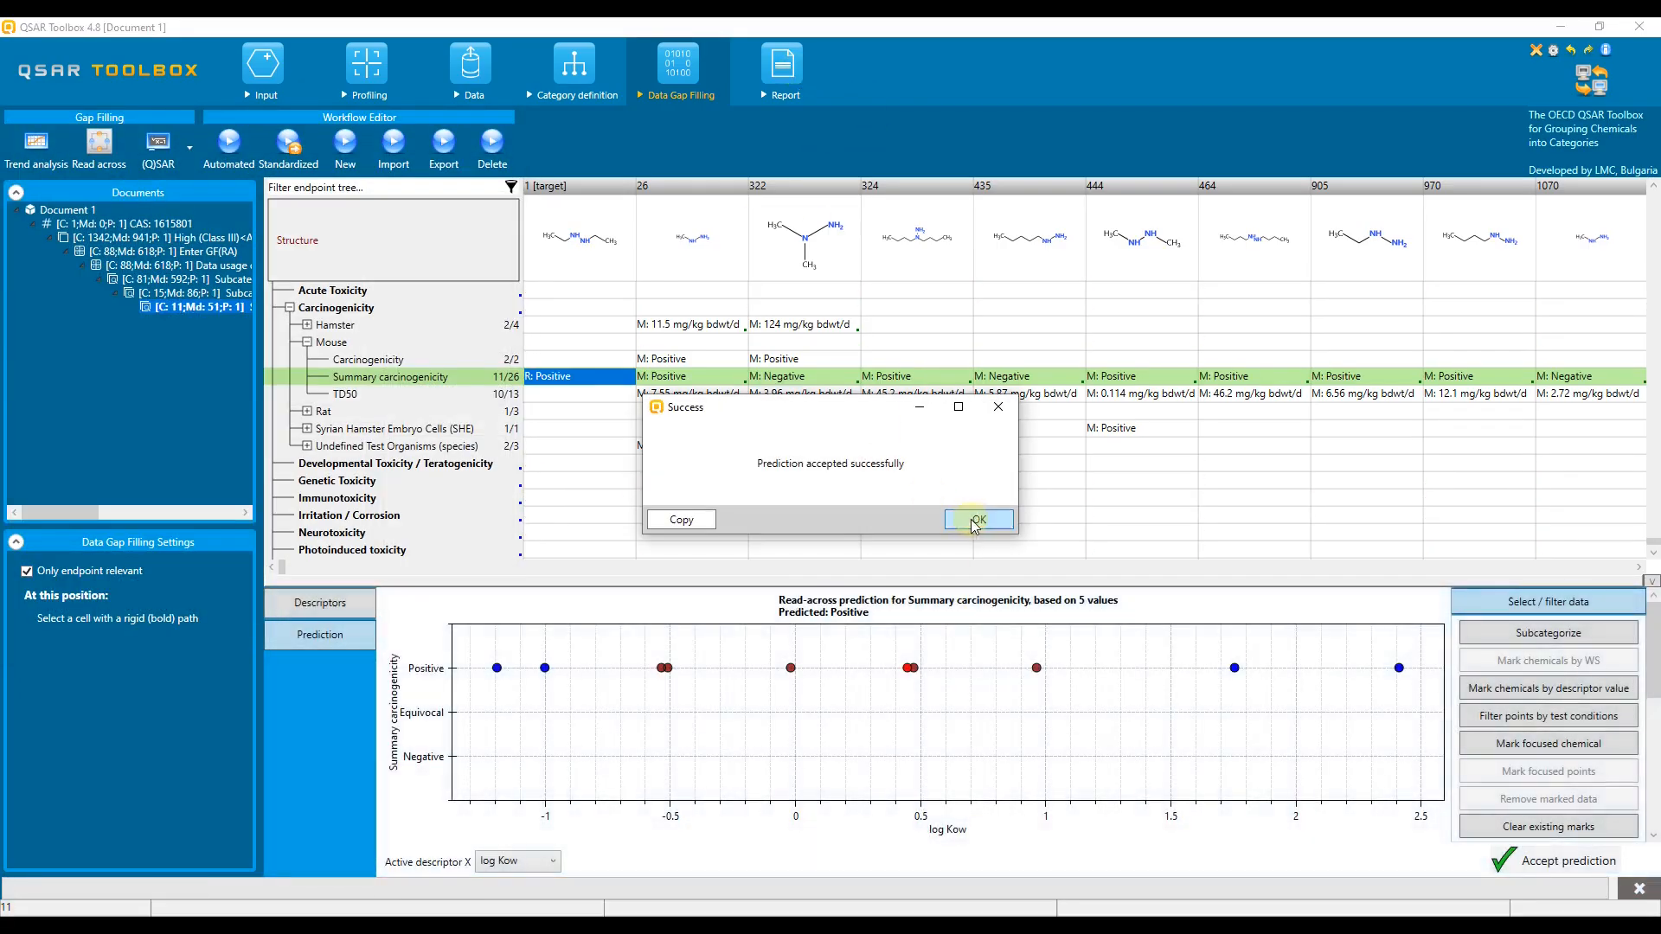
{"action": "left_click", "coordinate": [972, 519]}
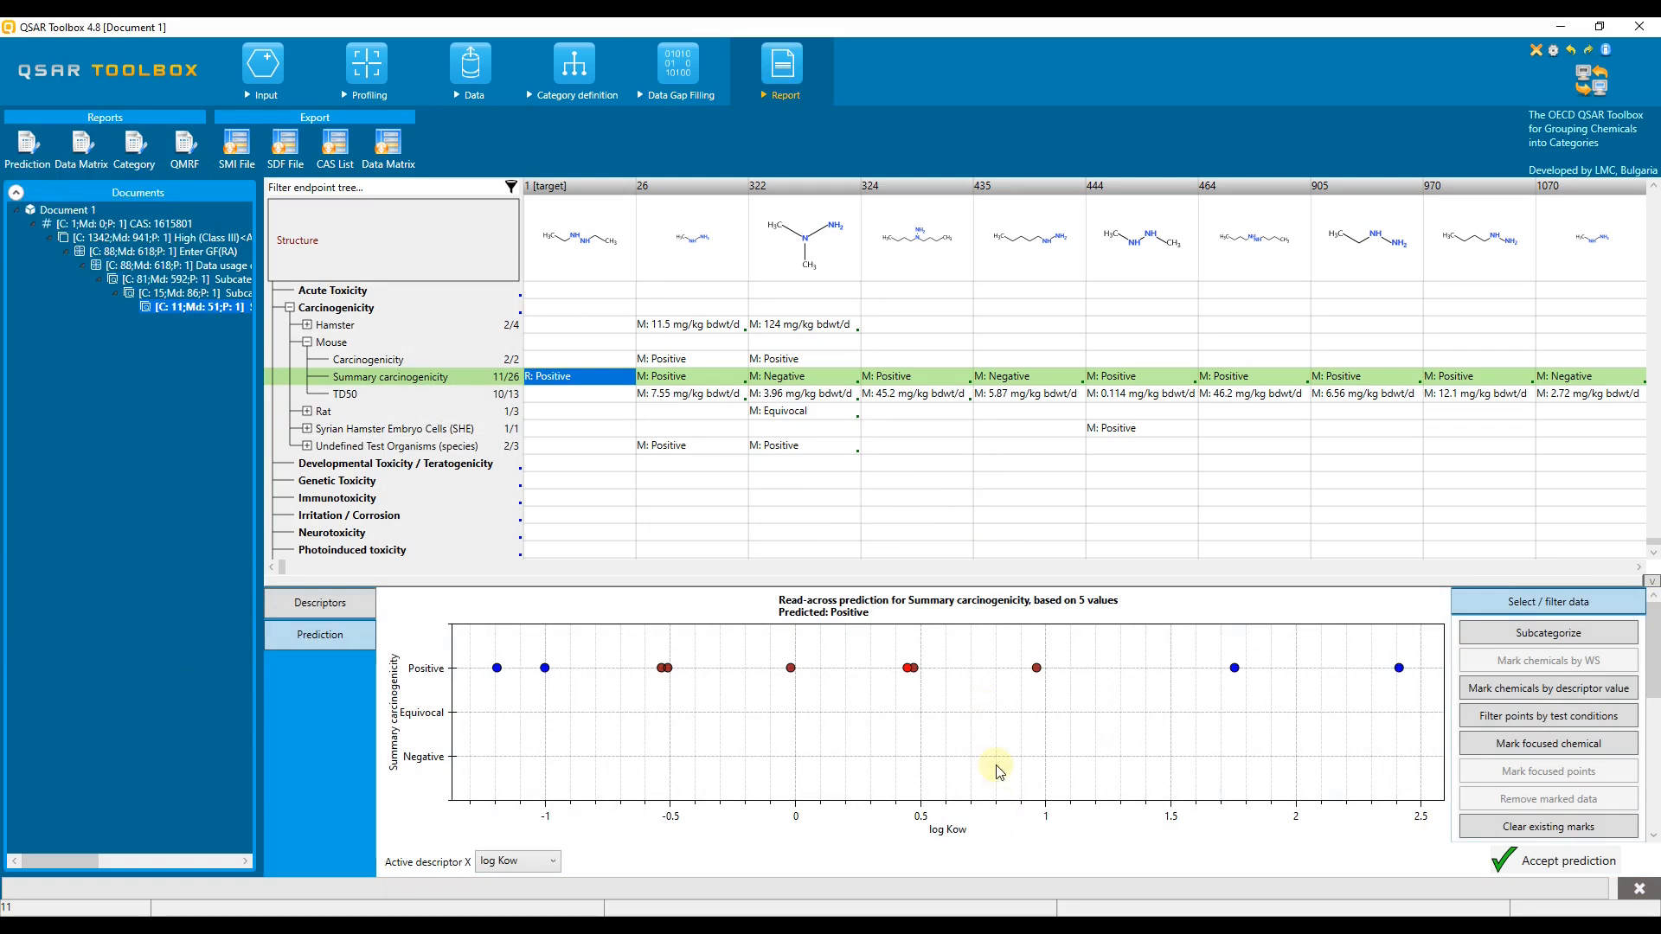
Step: Load the Carcinogenic Potency Database (CPDB) from the Human Health Hazards databases as a chemical list
{"action": "left_click", "coordinate": [273, 69]}
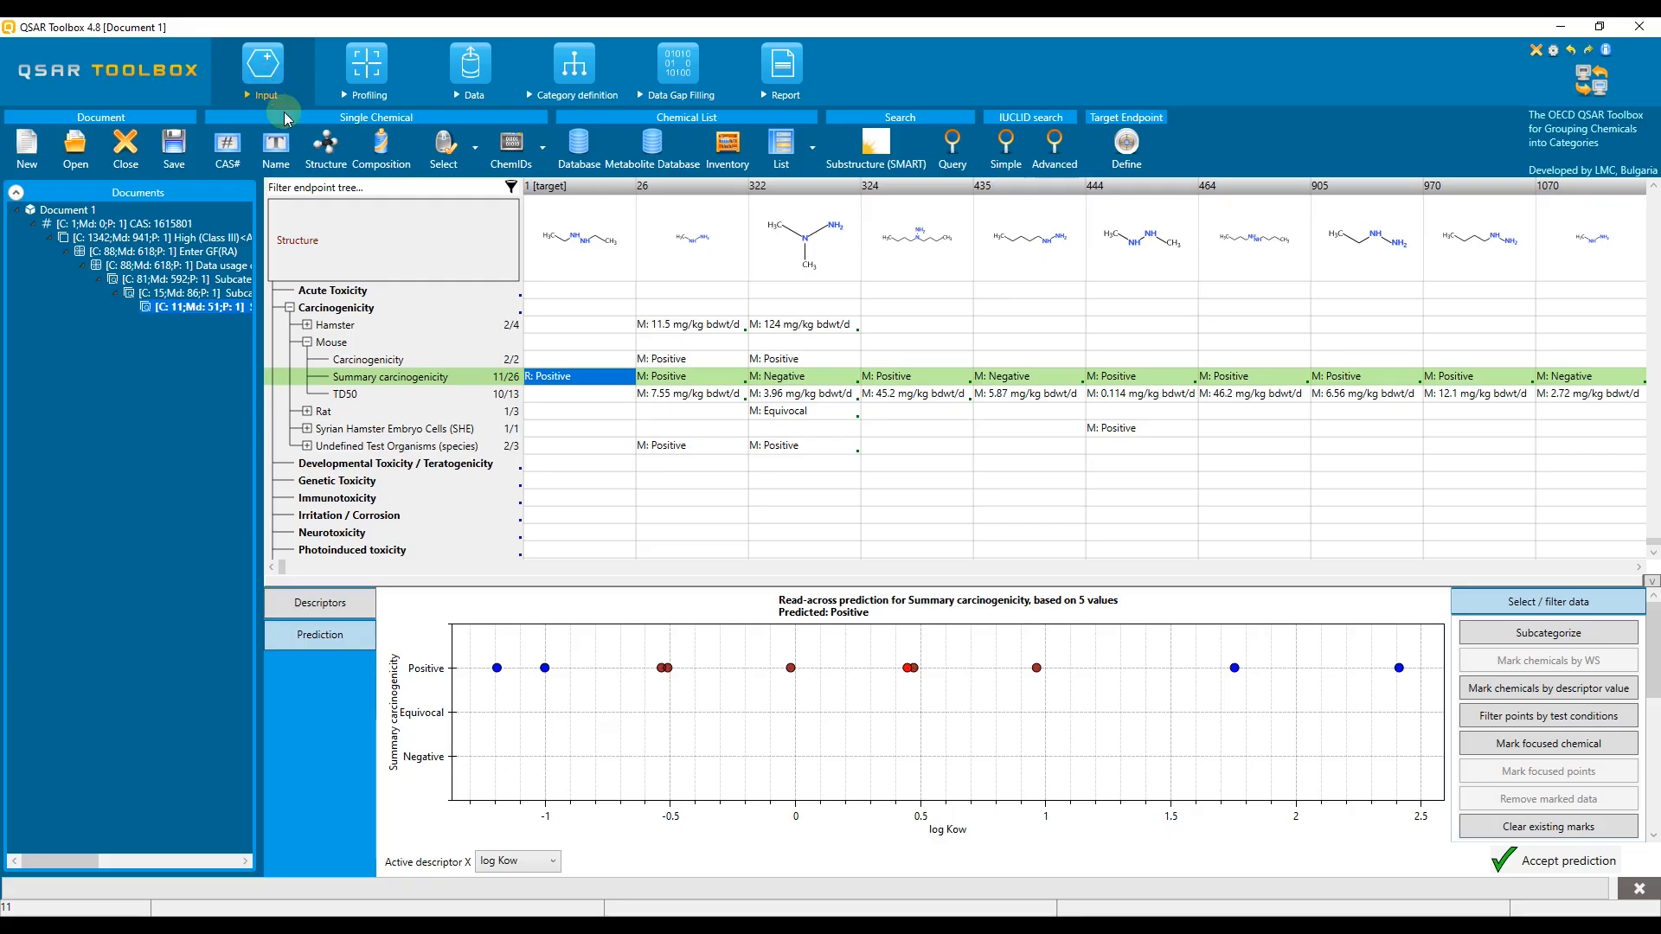
{"action": "left_click", "coordinate": [579, 145]}
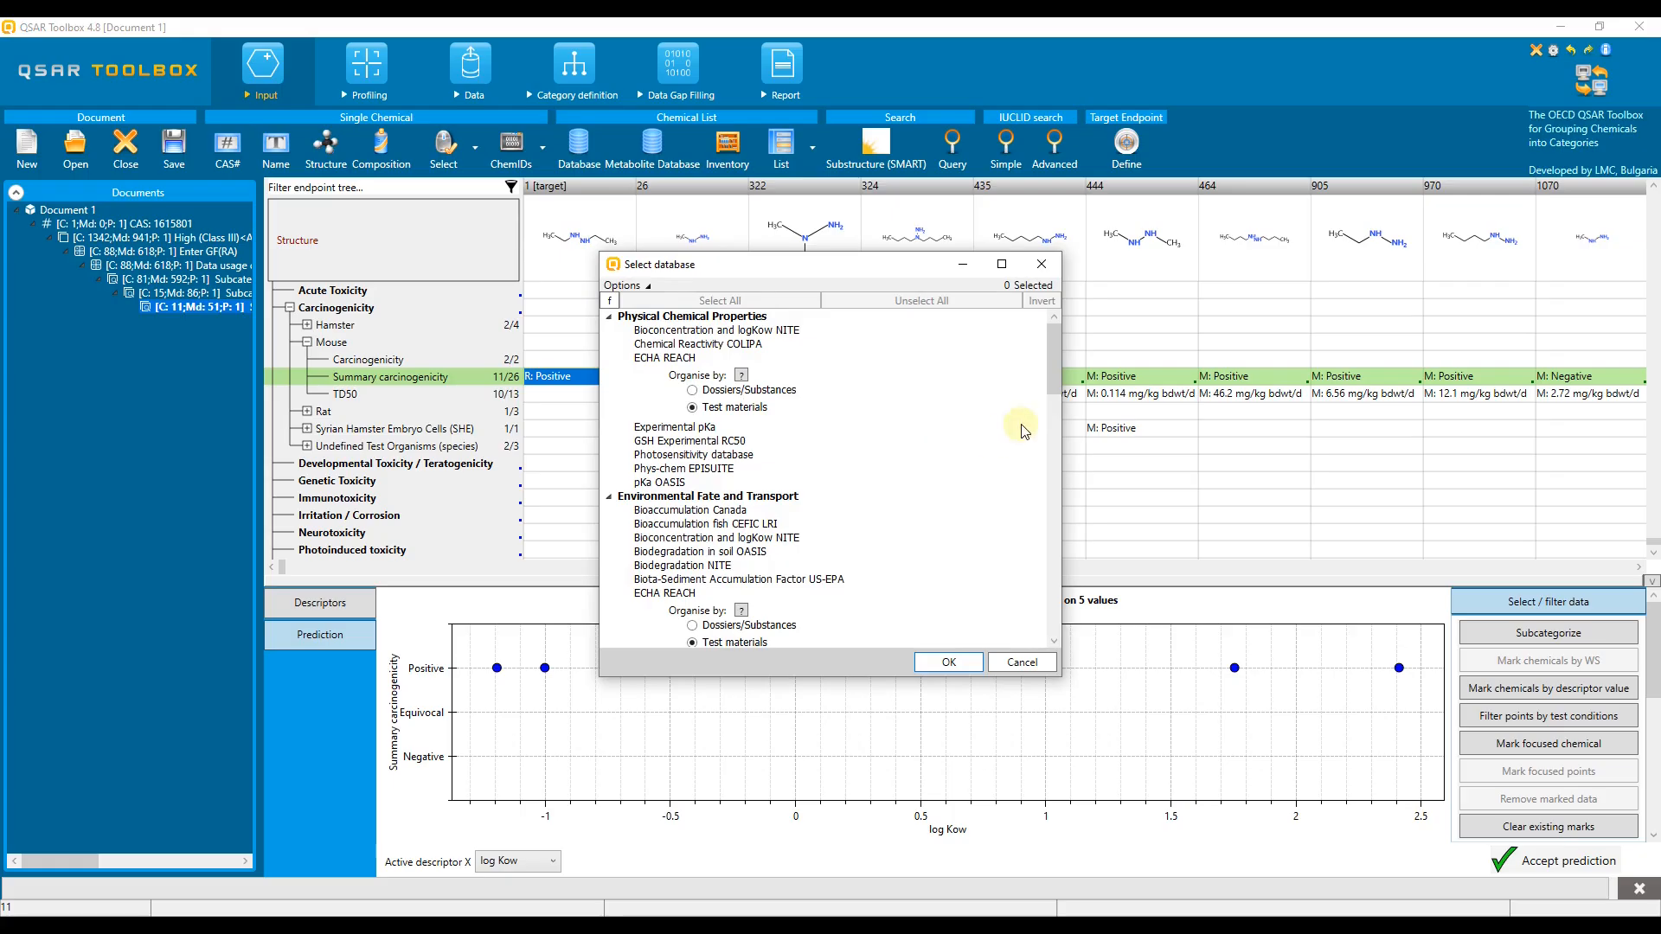
{"action": "left_click", "coordinate": [1055, 381]}
{"action": "left_click_drag", "start_coordinate": [1054, 381], "coordinate": [1039, 502]}
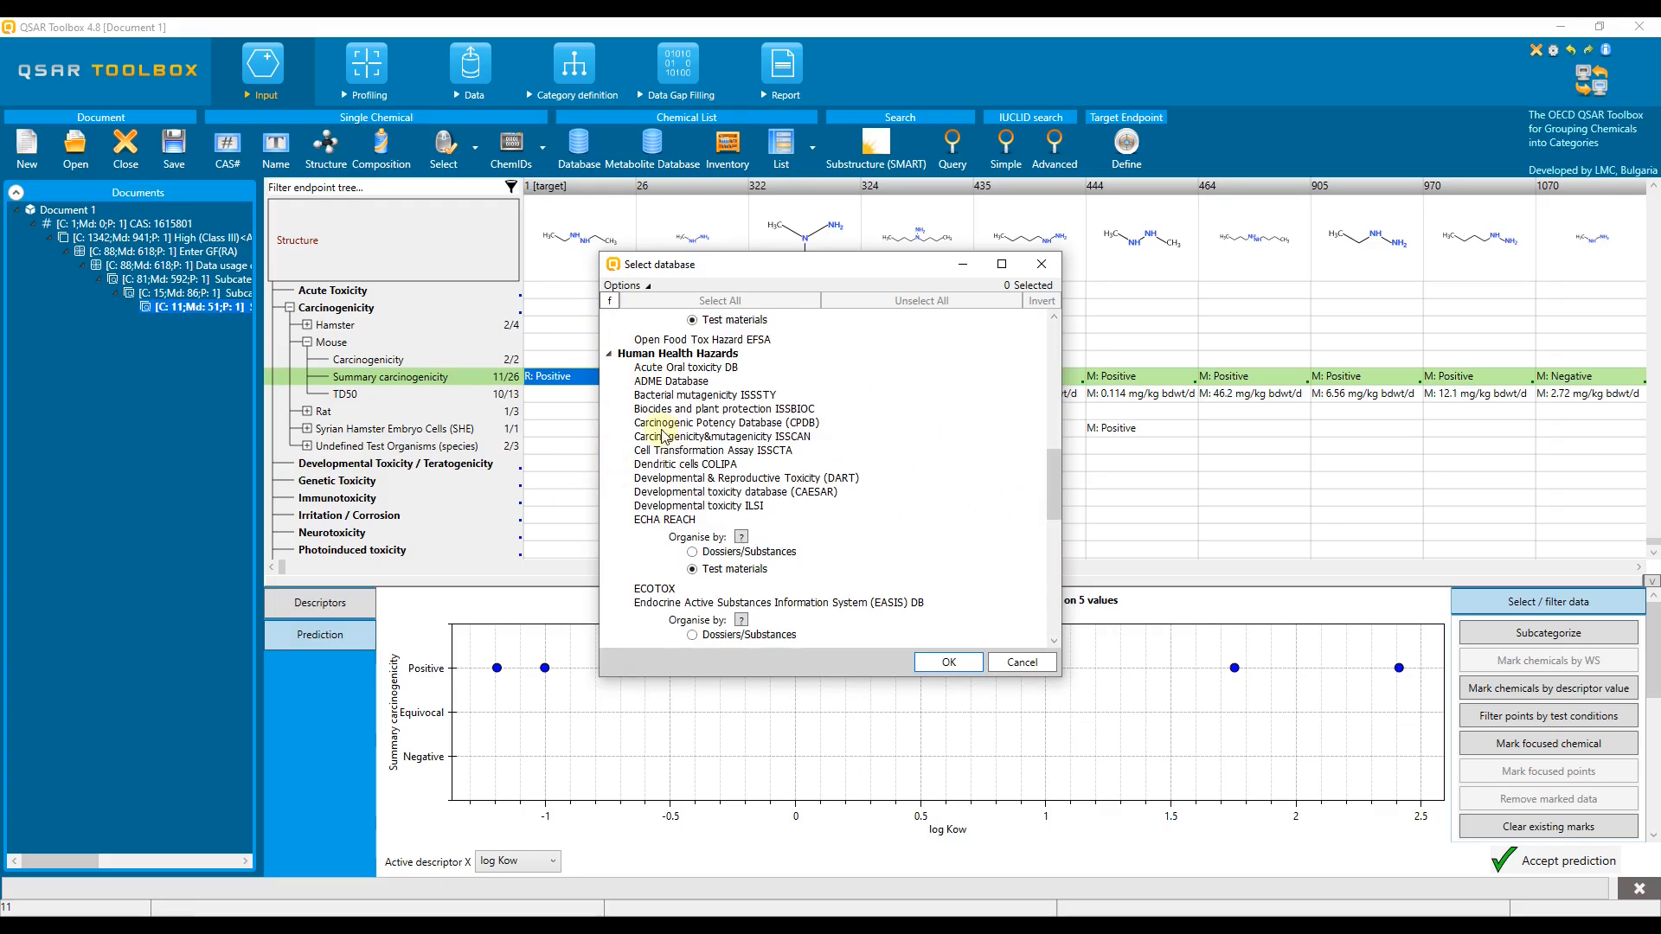
{"action": "left_click", "coordinate": [702, 424]}
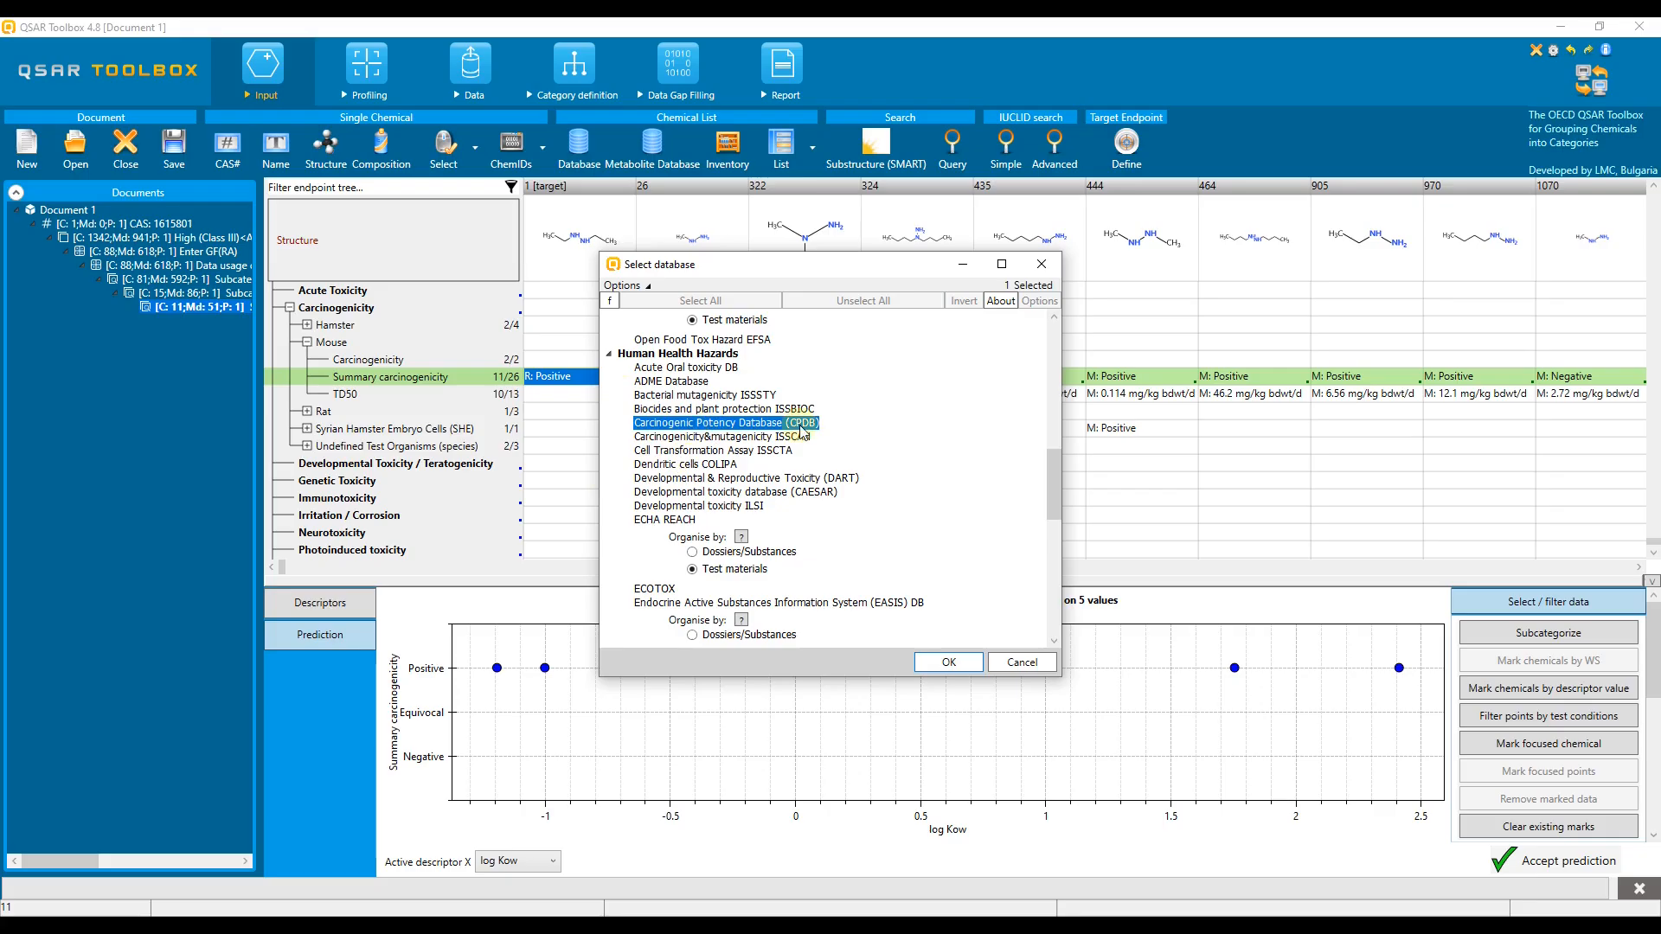
{"action": "left_click", "coordinate": [946, 660]}
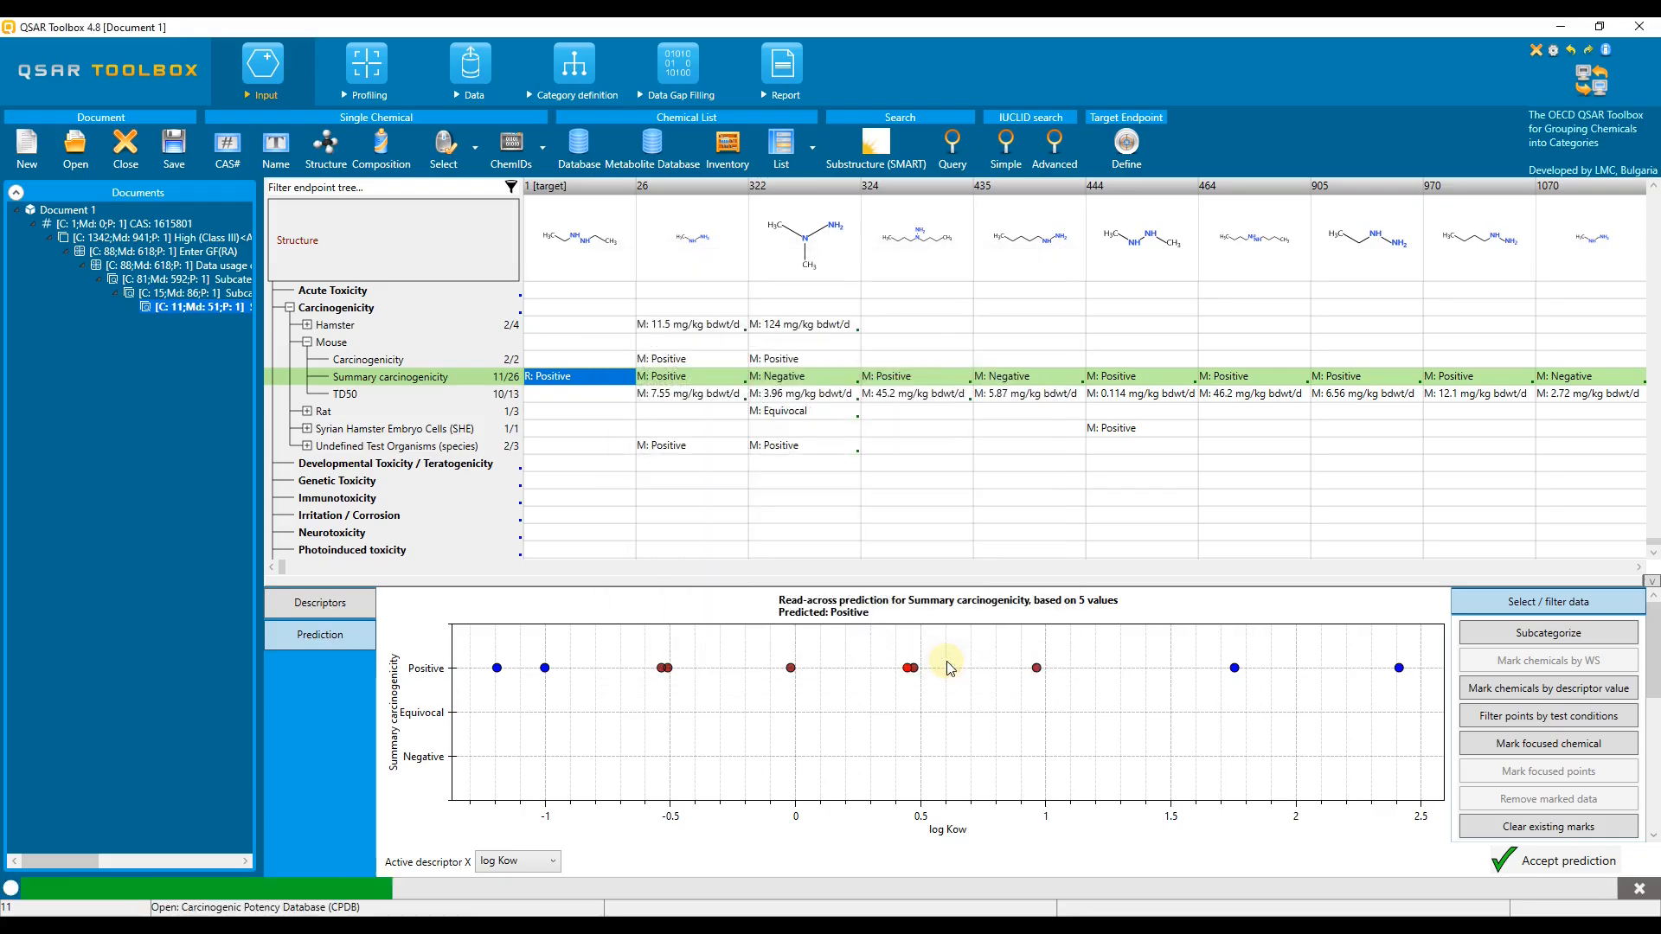
Step: Profile the database chemicals with Toxic hazard classification by Cramer and open the profile statistics for that profiler
{"action": "left_click", "coordinate": [366, 65]}
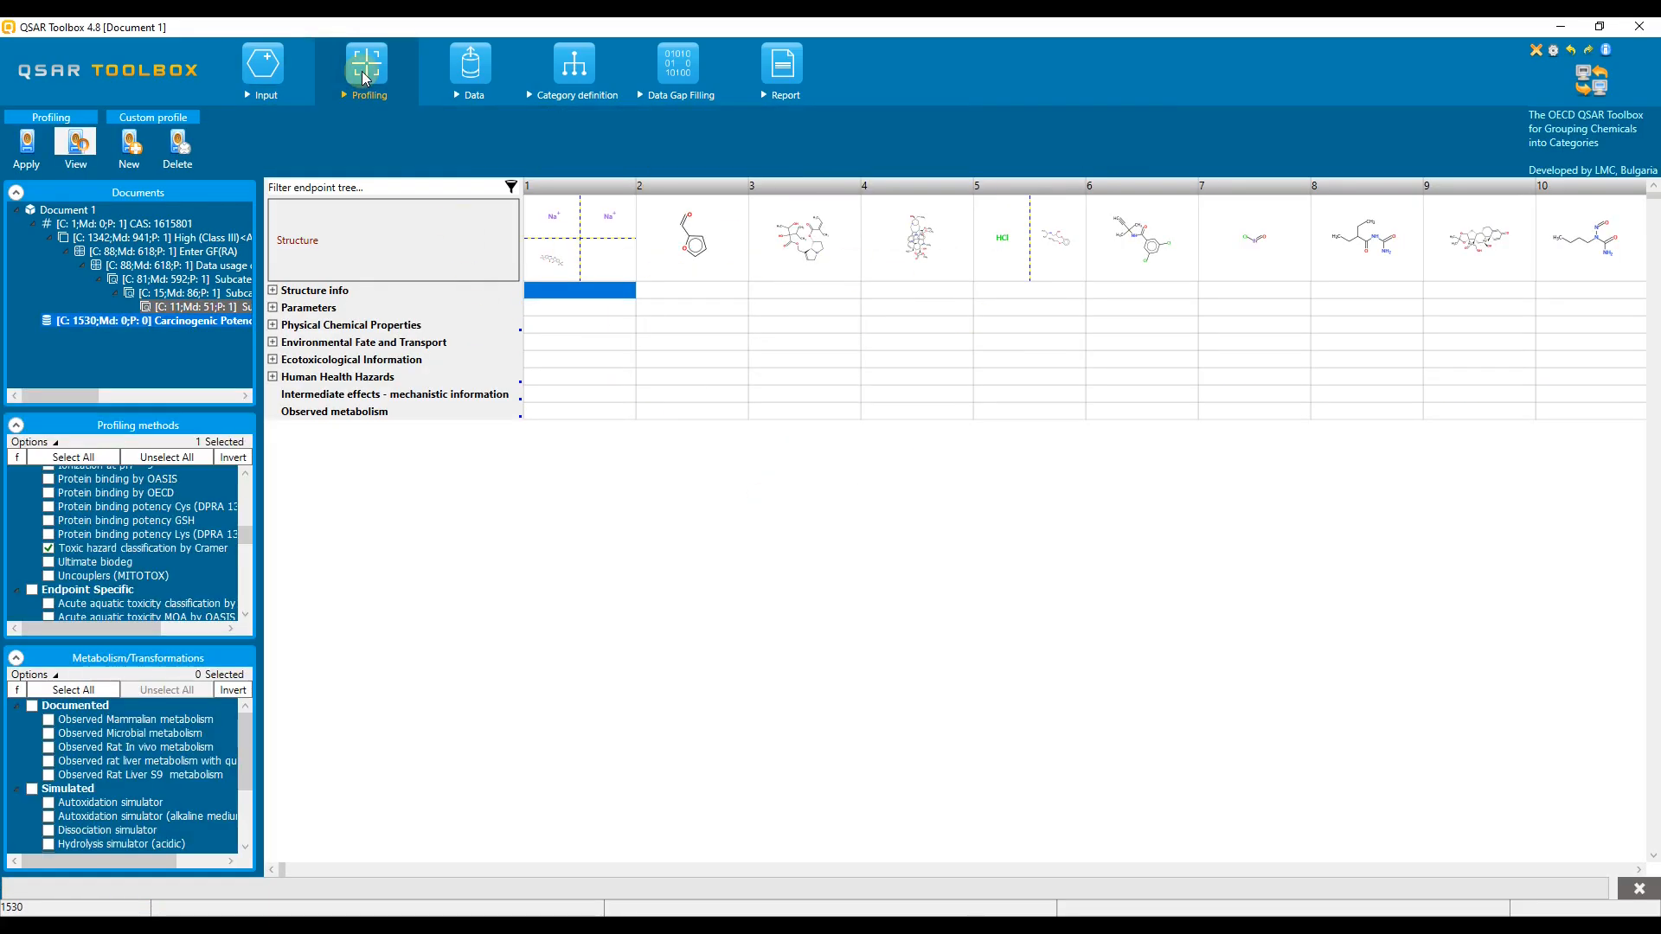
{"action": "left_click", "coordinate": [25, 149]}
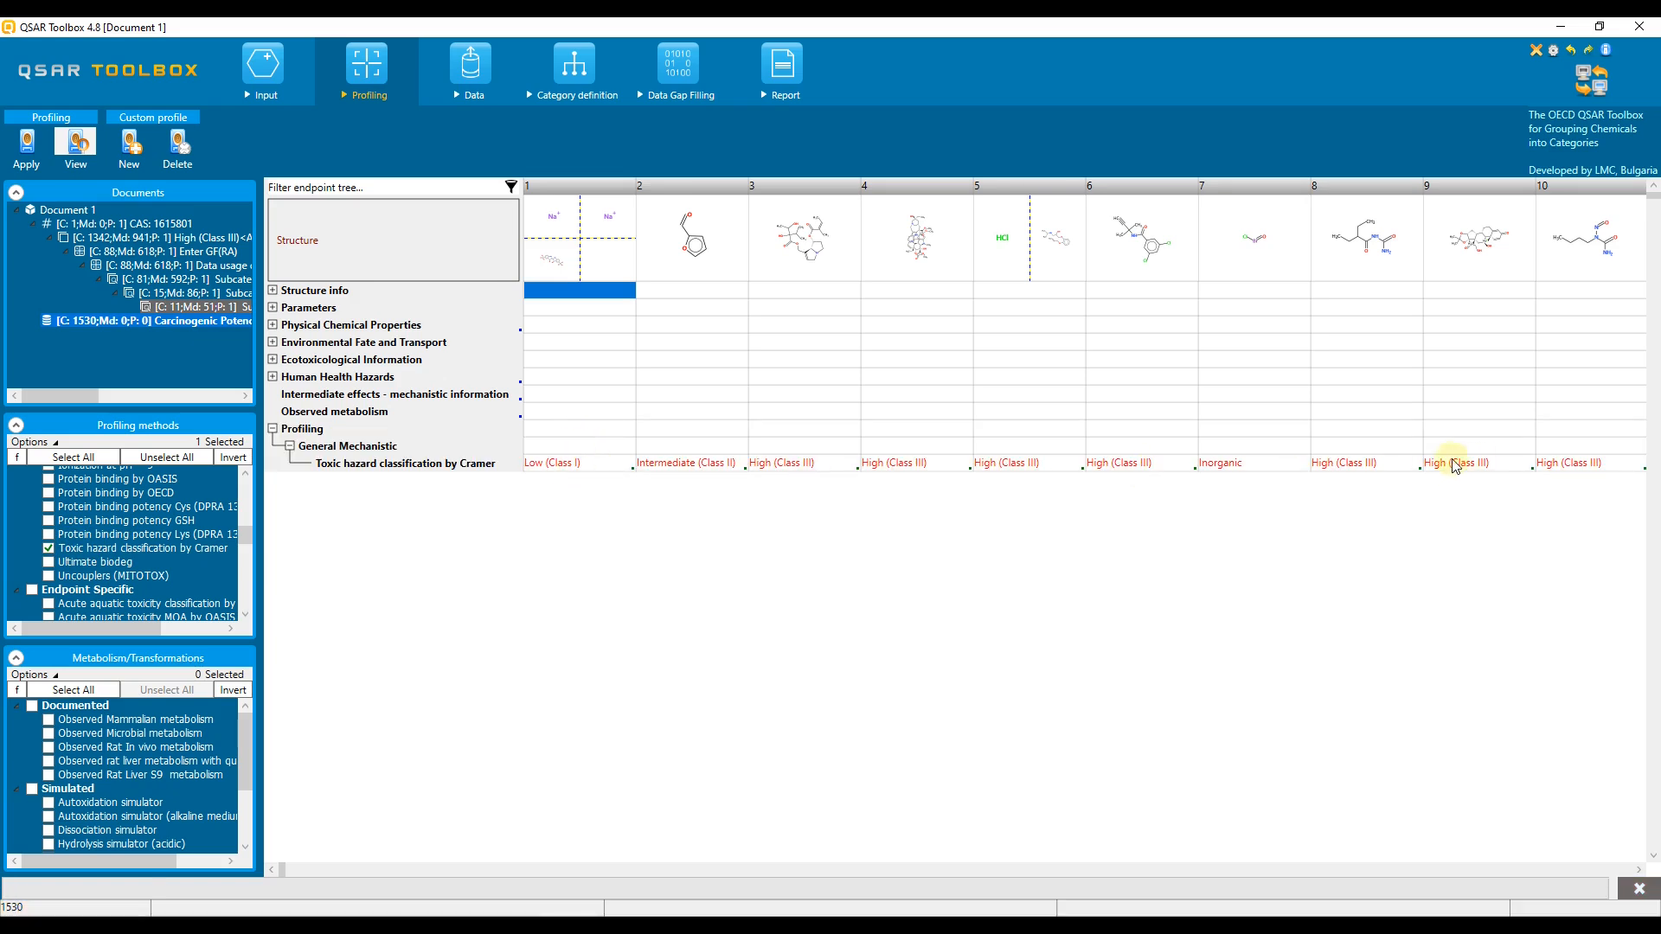
{"action": "right_click", "coordinate": [481, 465]}
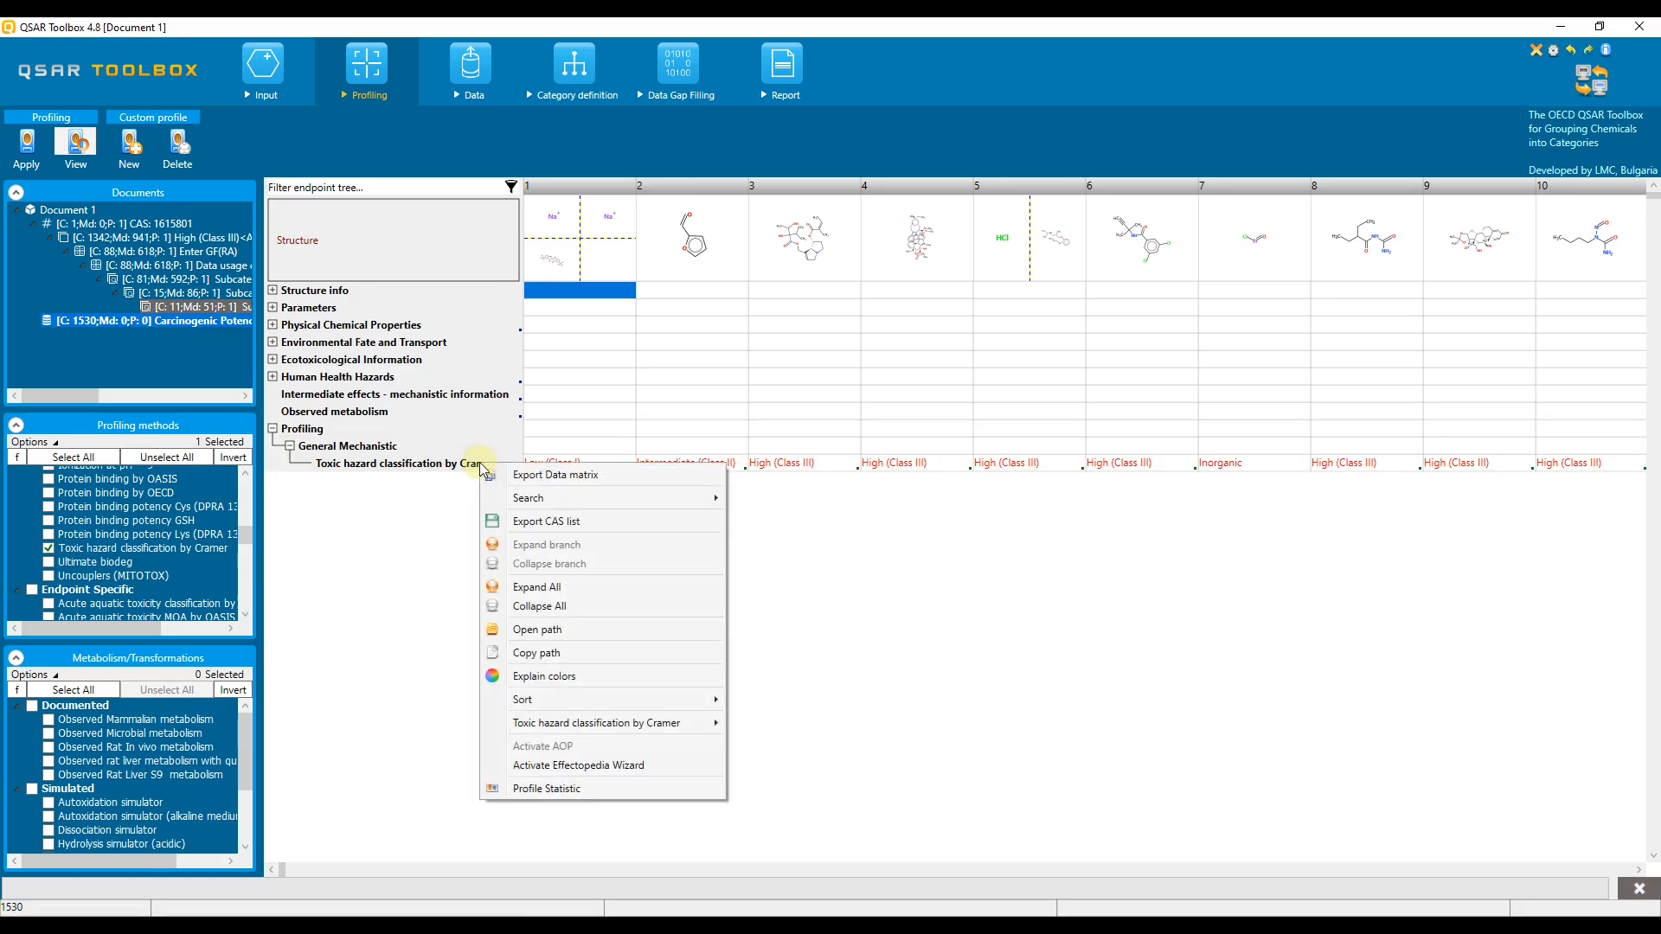
{"action": "left_click", "coordinate": [596, 790]}
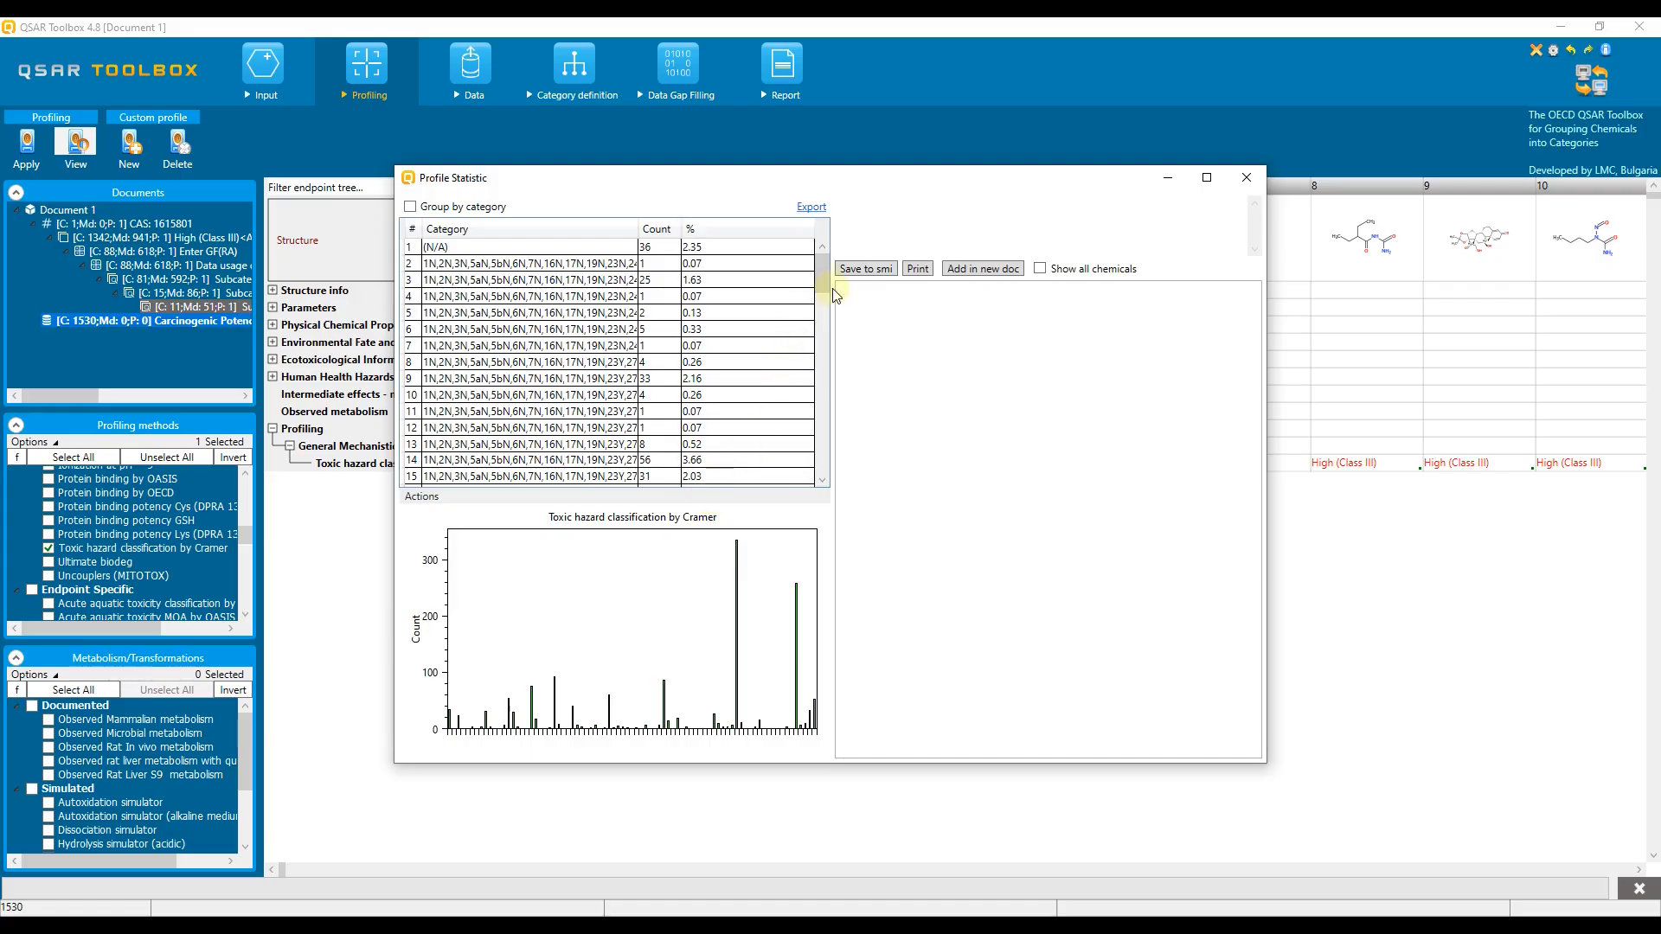
Step: Add the chemicals of the High (Class III) category in statistics row 14 to a new document and minimize the statistics window
{"action": "left_click_drag", "start_coordinate": [827, 283], "coordinate": [827, 297]}
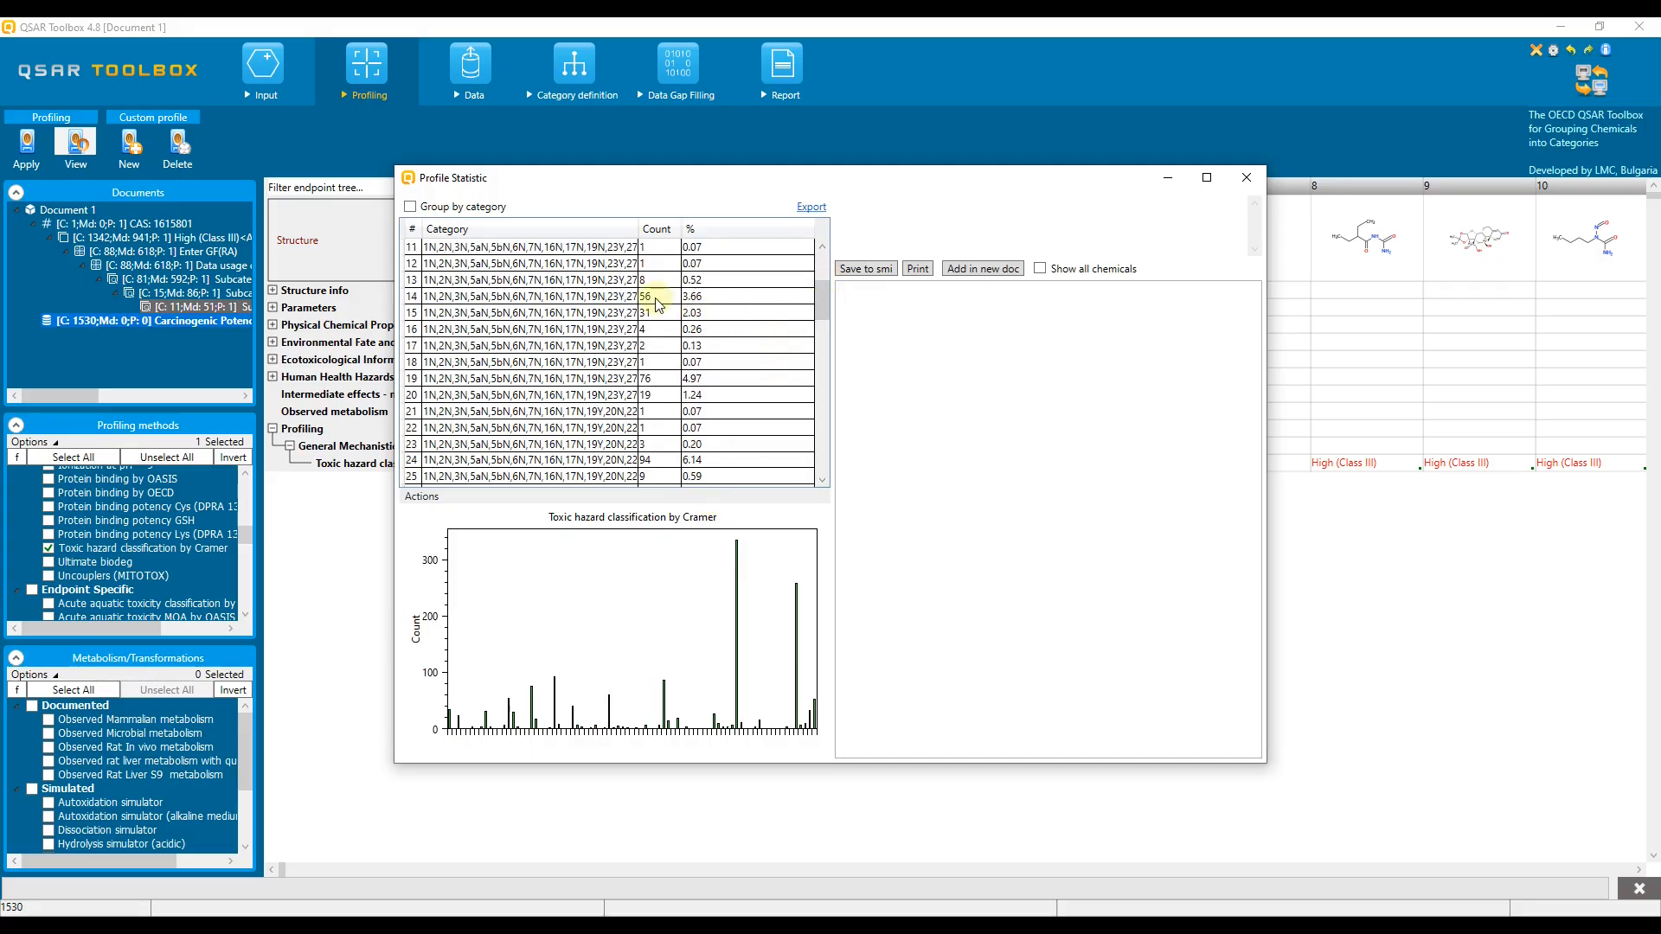
{"action": "left_click", "coordinate": [675, 299]}
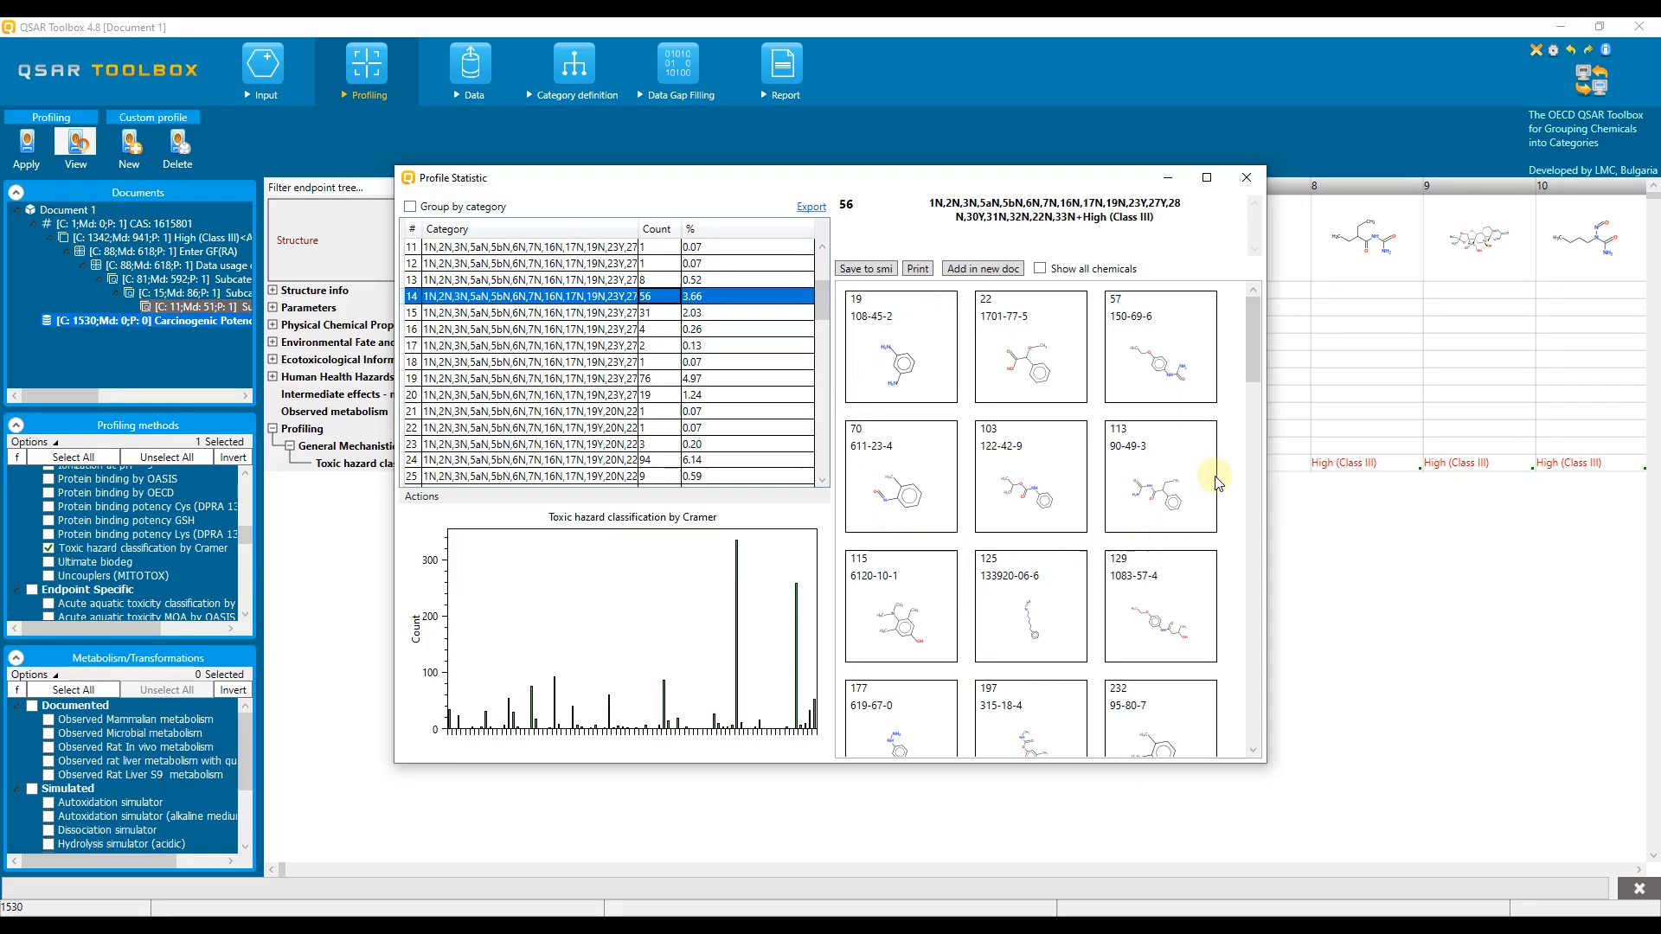
{"action": "left_click", "coordinate": [990, 269]}
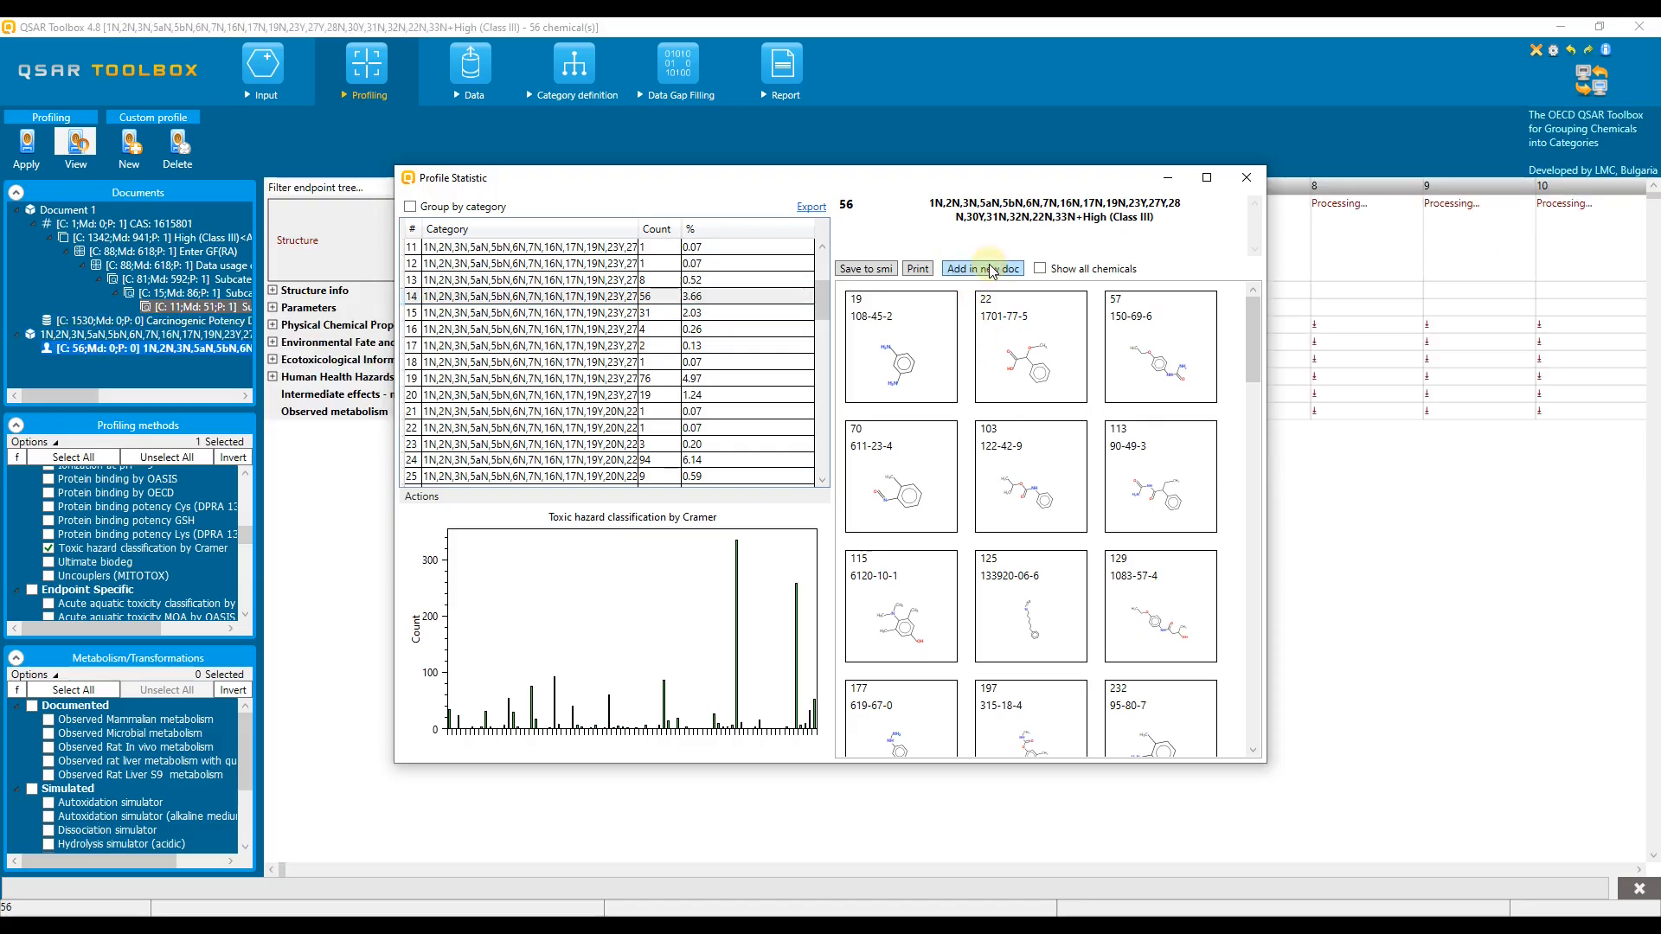
{"action": "left_click", "coordinate": [1163, 181]}
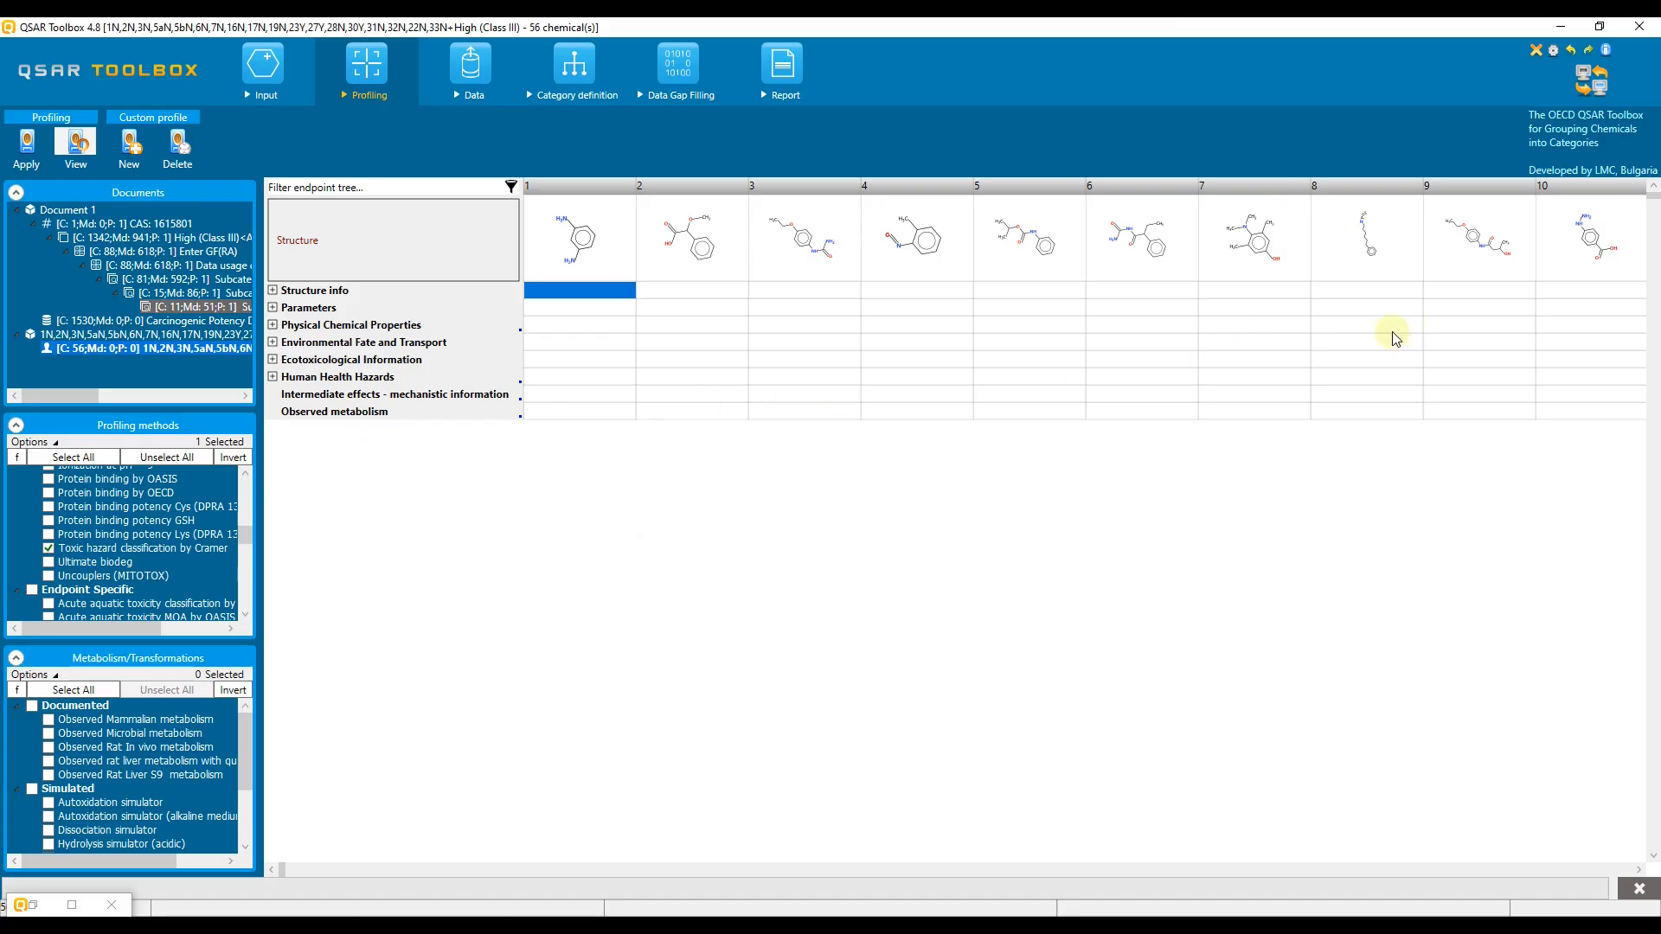